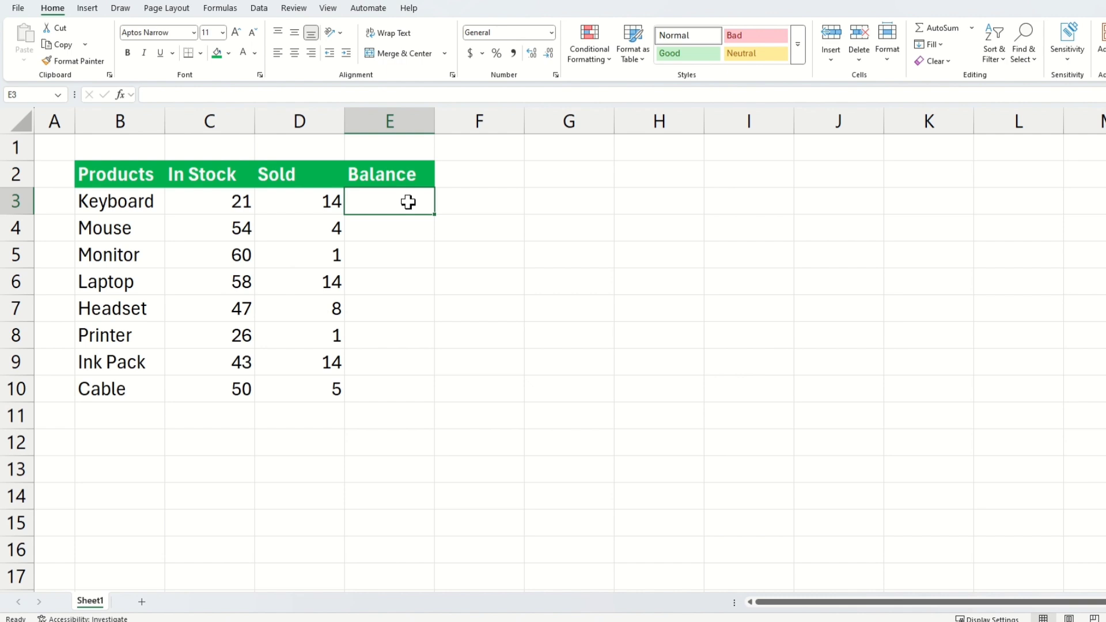
Calculate the Balance column by entering the array formula =C3:C10-D3:D10 in E3
{"action": "type", "text": "="}
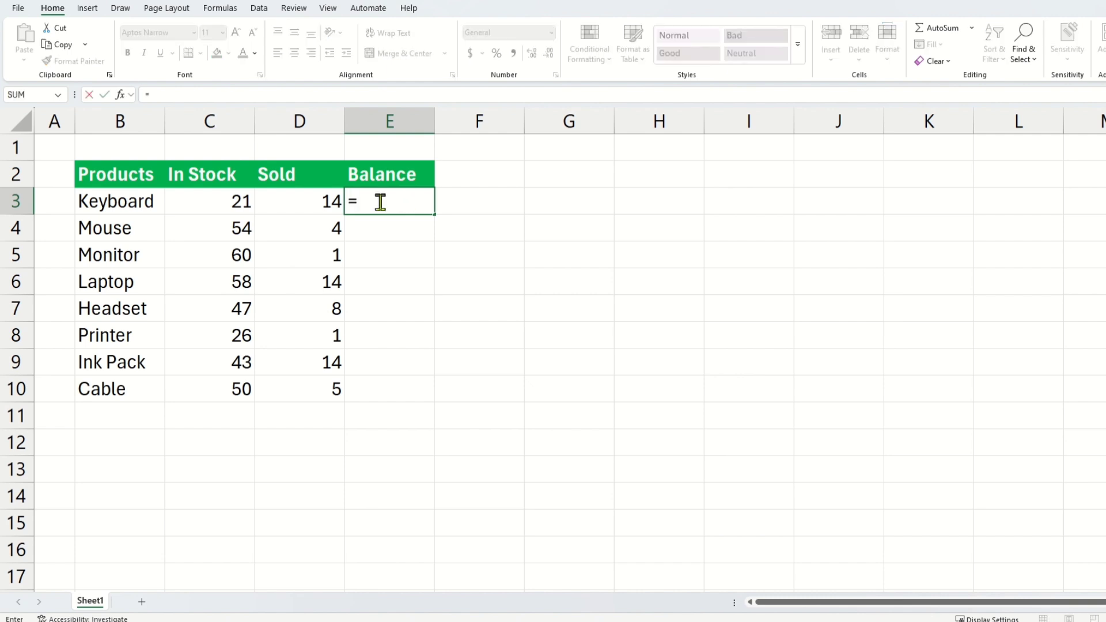
{"action": "left_click_drag", "start_coordinate": [230, 197], "coordinate": [224, 383]}
{"action": "type", "text": "-"}
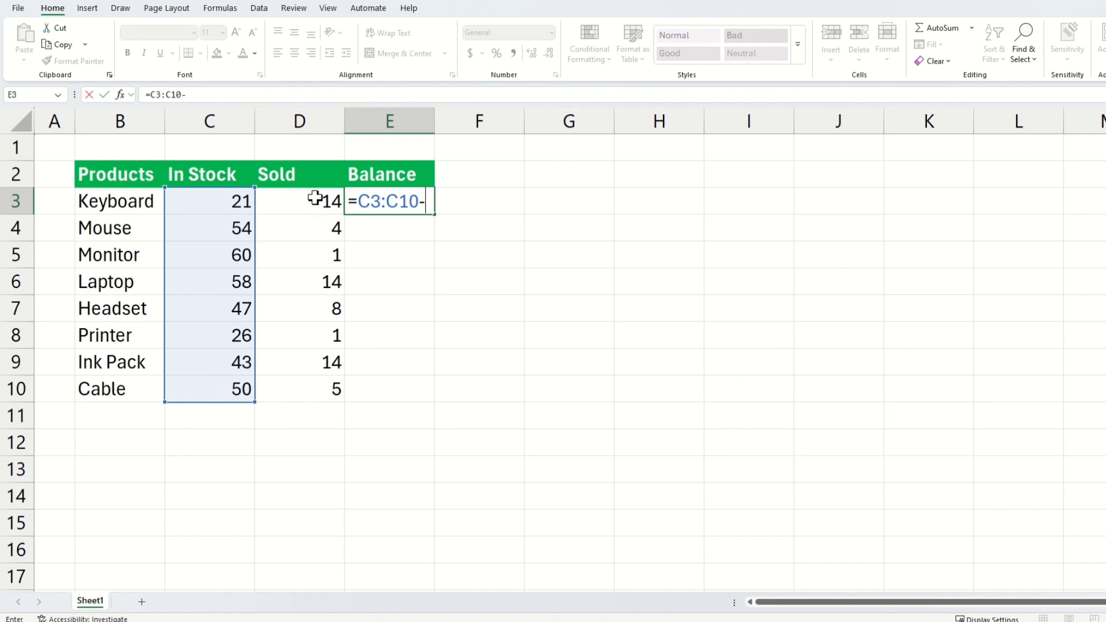
{"action": "left_click_drag", "start_coordinate": [313, 198], "coordinate": [305, 380]}
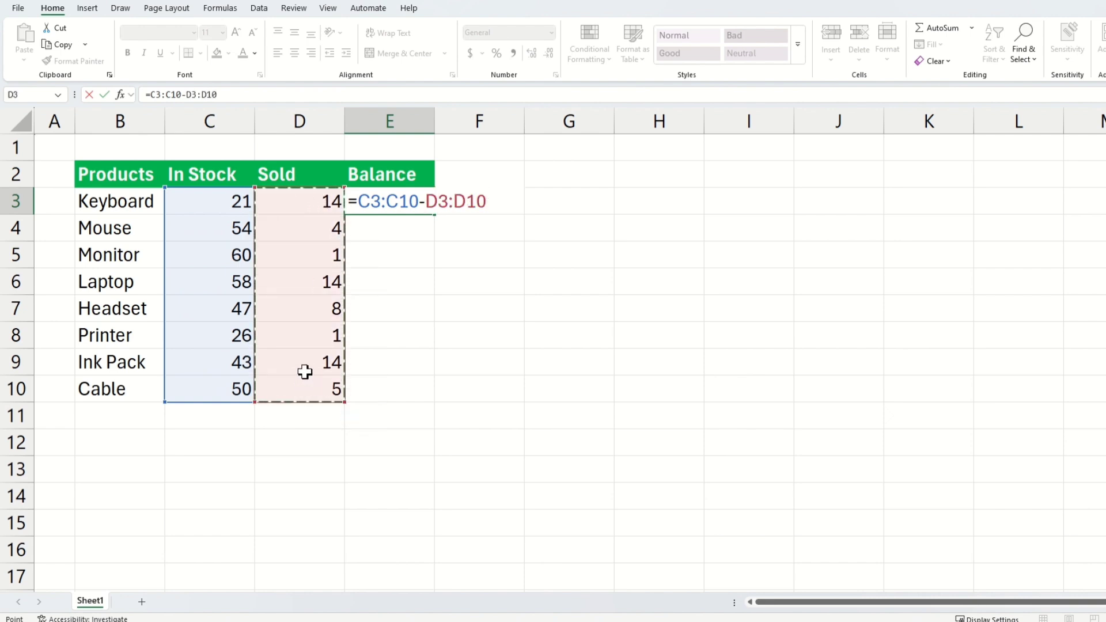
{"action": "key", "text": "Return"}
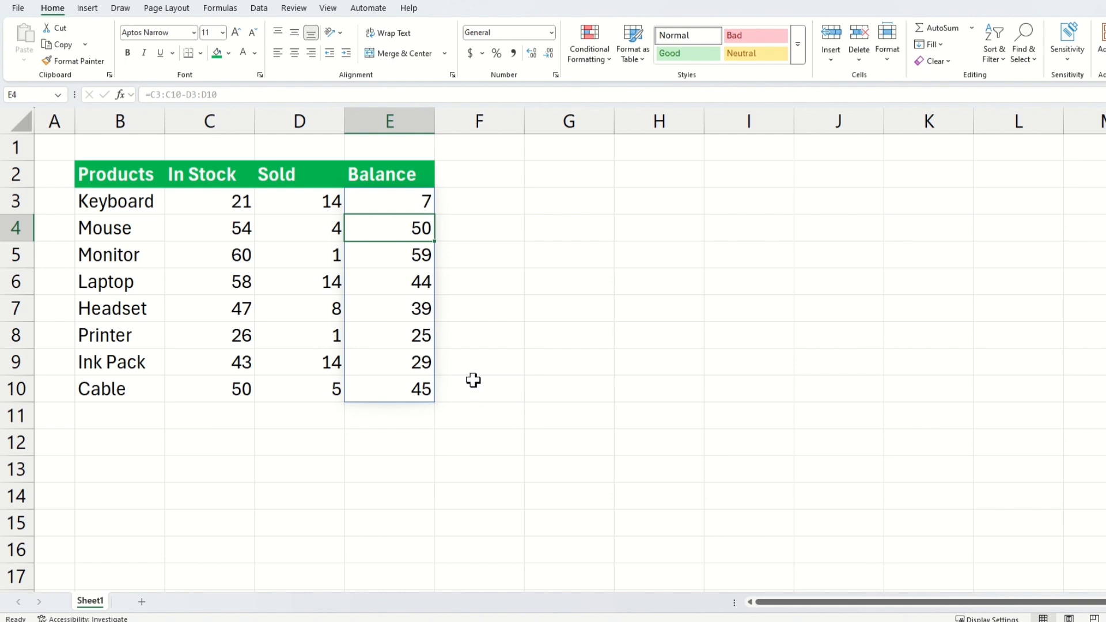
Add a usb product in row 11 with 100 in stock and 100 sold
{"action": "left_click", "coordinate": [220, 417]}
{"action": "left_click", "coordinate": [112, 413]}
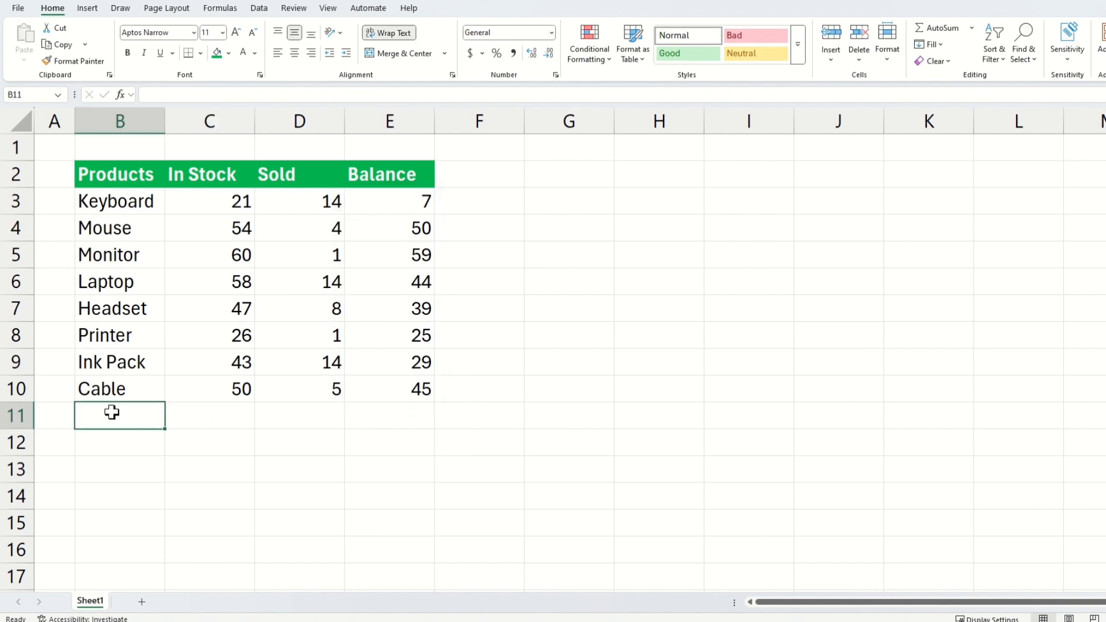
{"action": "type", "text": "usb"}
{"action": "key", "text": "Tab"}
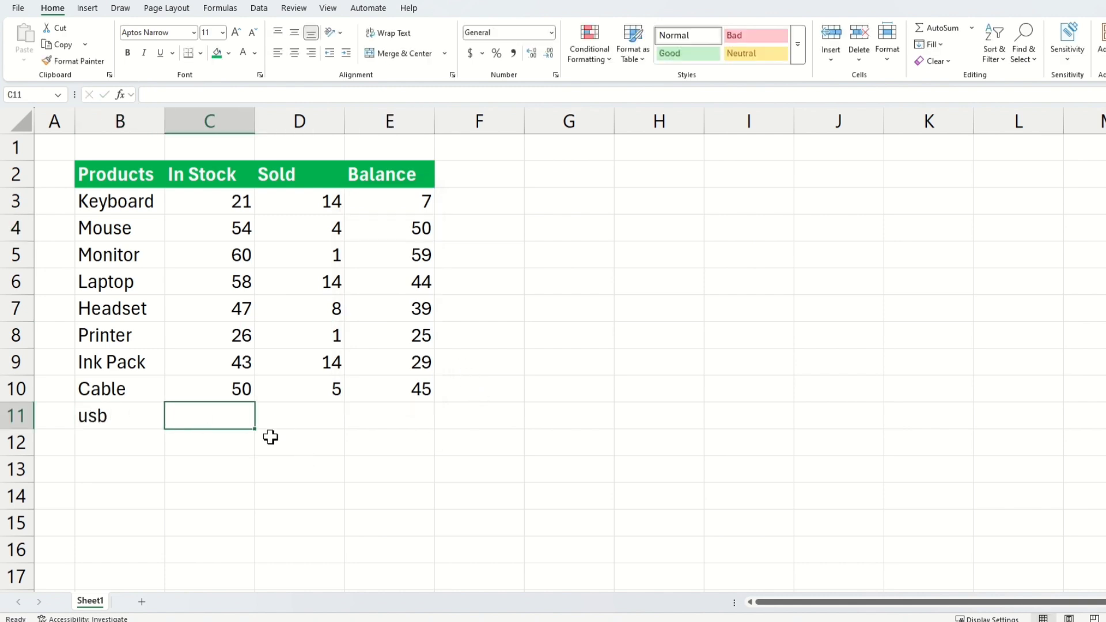
{"action": "type", "text": "100"}
{"action": "key", "text": "Tab"}
{"action": "type", "text": "100"}
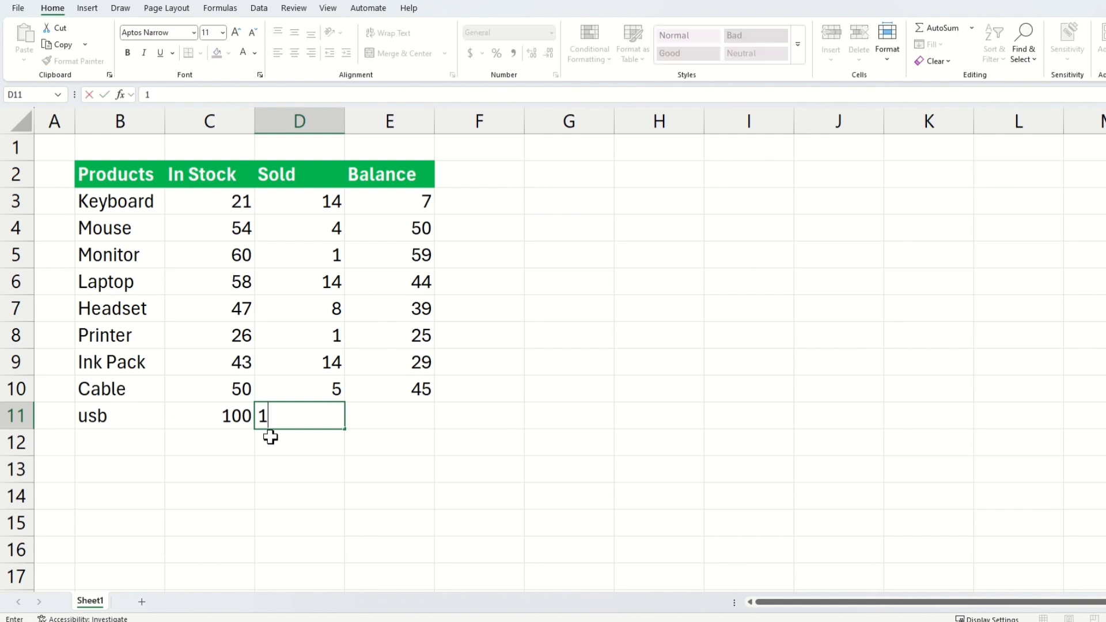
{"action": "key", "text": "Tab"}
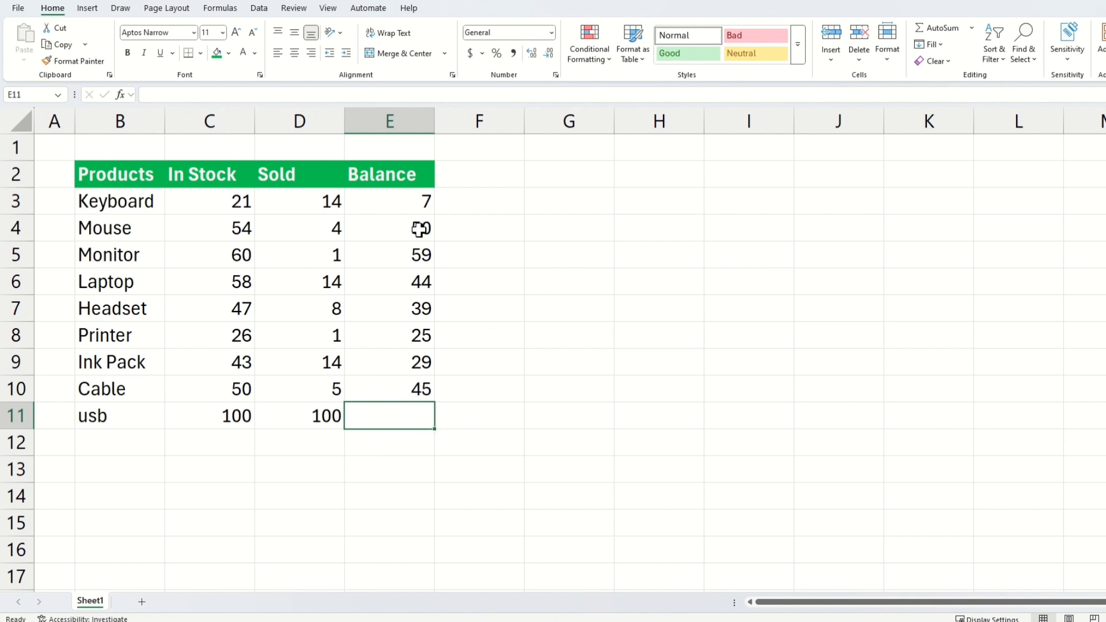
Extend the ranges of the Balance formula in E3 so it reads =C3:C14-D3:D14
{"action": "left_click", "coordinate": [407, 202]}
{"action": "double_click", "coordinate": [397, 208]}
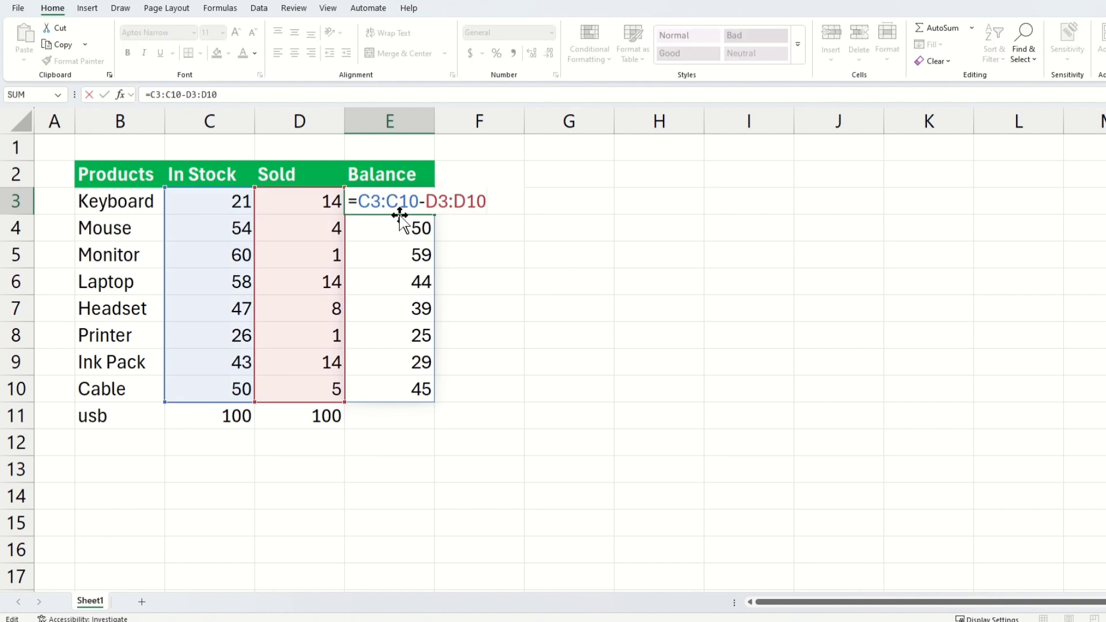
{"action": "double_click", "coordinate": [390, 201]}
{"action": "left_click_drag", "start_coordinate": [198, 210], "coordinate": [199, 501]}
{"action": "double_click", "coordinate": [447, 201]}
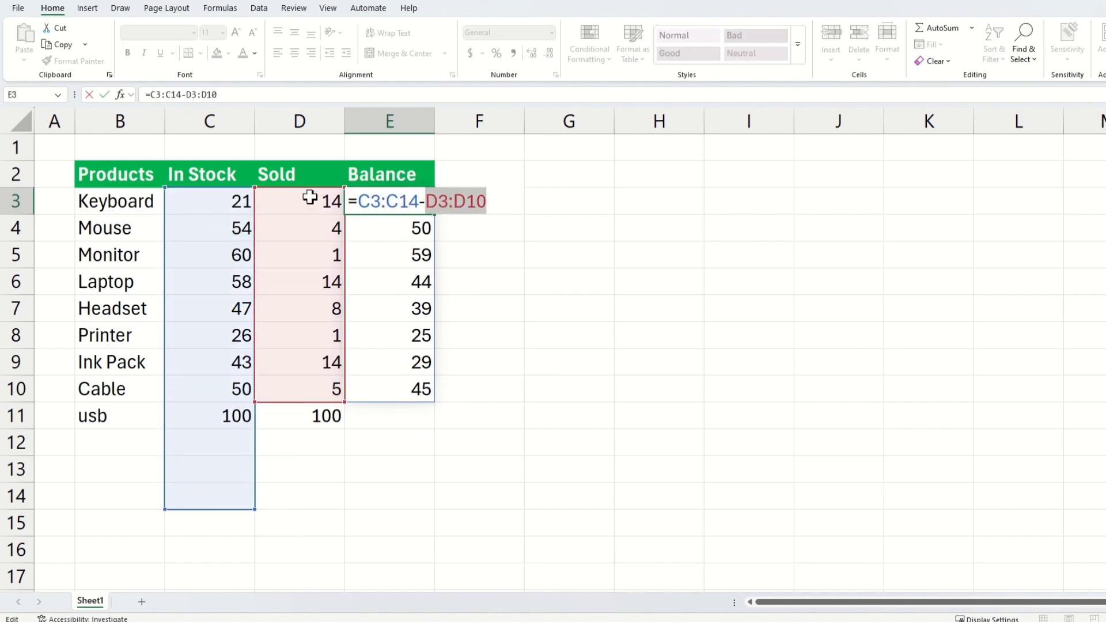
{"action": "left_click_drag", "start_coordinate": [309, 196], "coordinate": [288, 499]}
{"action": "key", "text": "Return"}
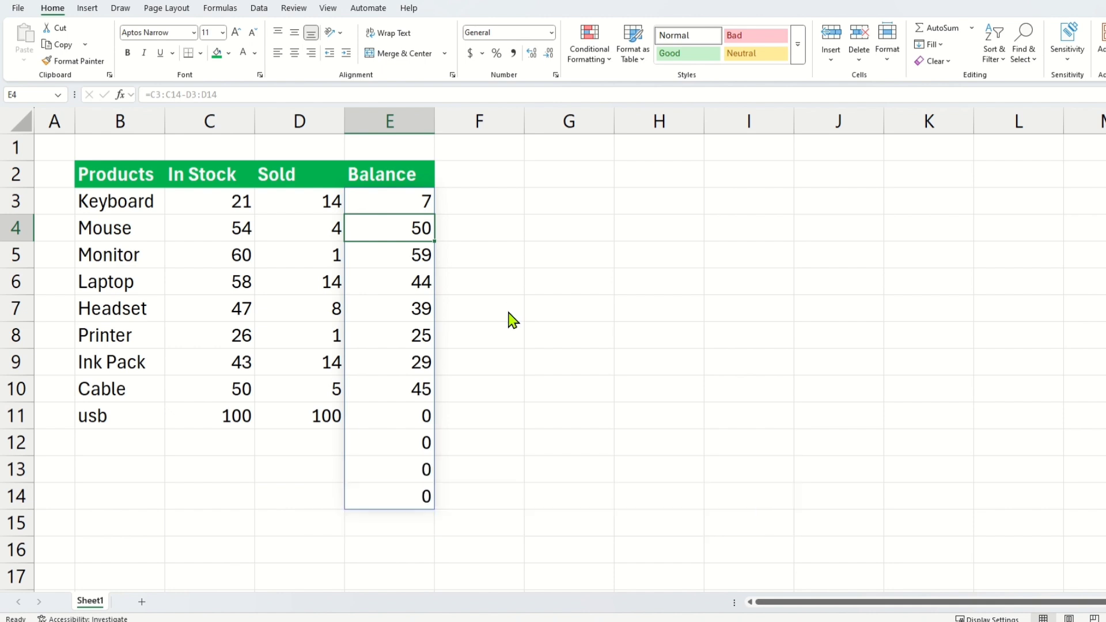
Clear the Balance cells E3:E15 and enter =IF(C3-D3=0,"",C3-D3) in E3
{"action": "left_click_drag", "start_coordinate": [397, 202], "coordinate": [375, 531]}
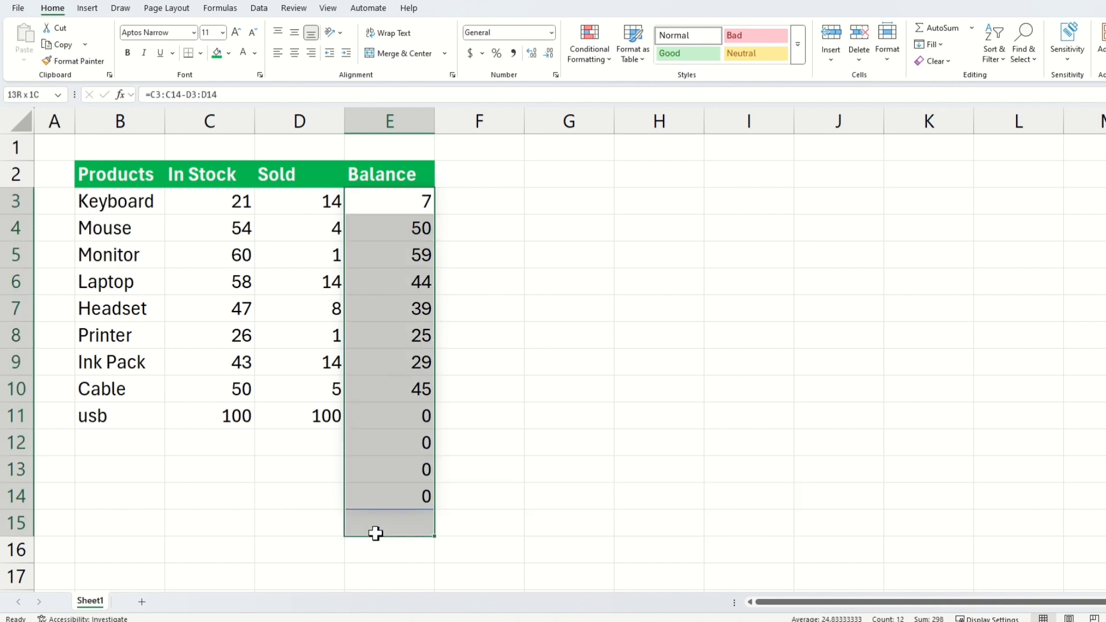
{"action": "key", "text": "Delete"}
{"action": "left_click", "coordinate": [394, 202]}
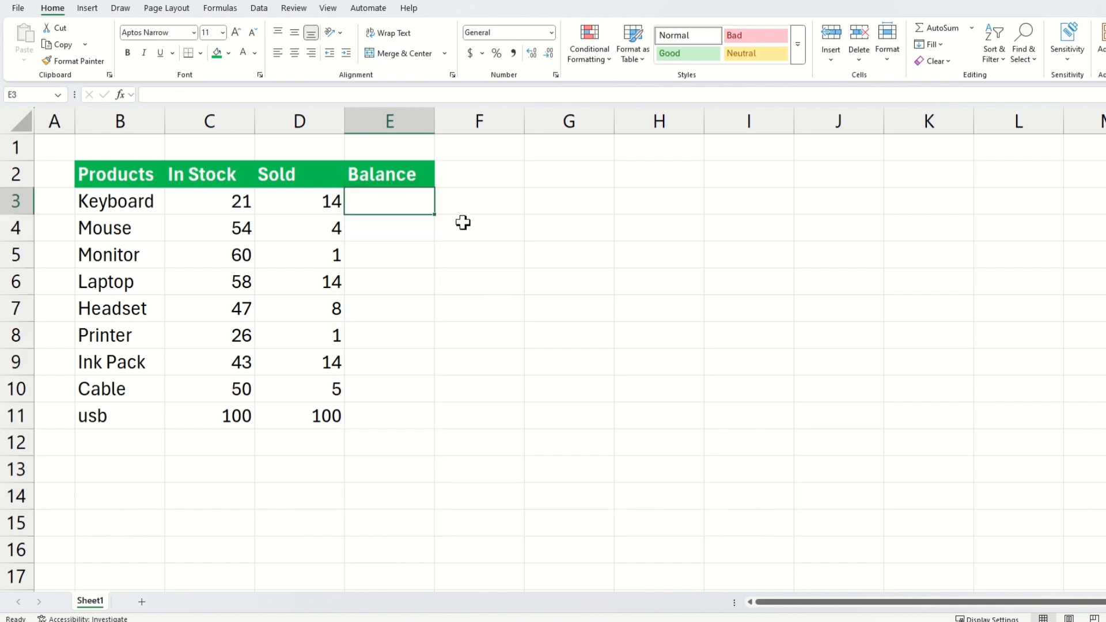
{"action": "type", "text": "=if("}
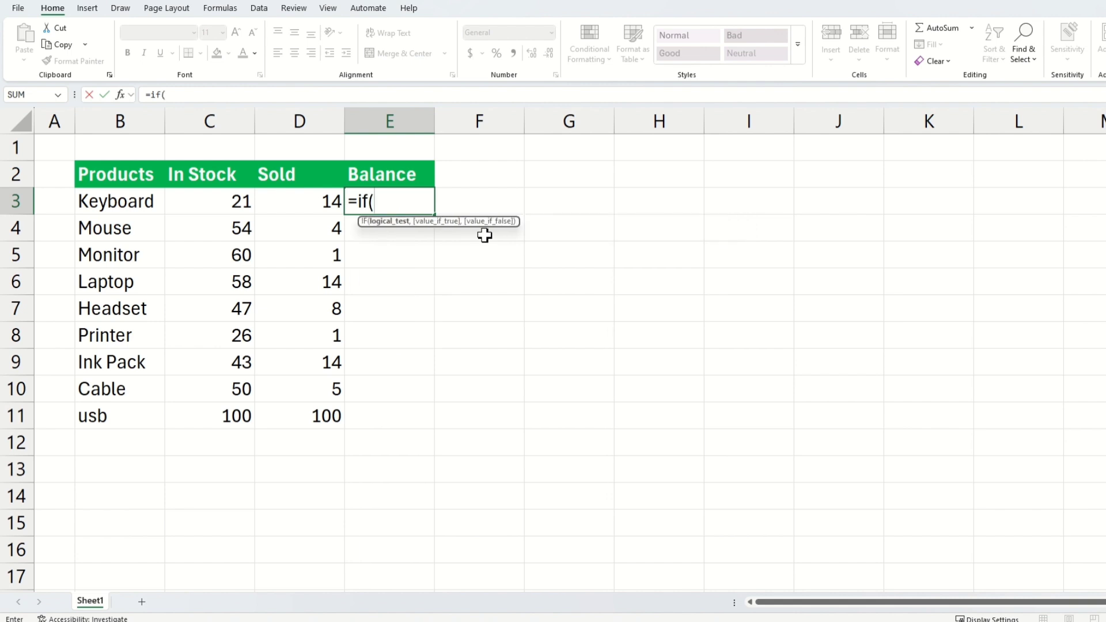
{"action": "key", "text": "Left"}
{"action": "key", "text": "Left"}
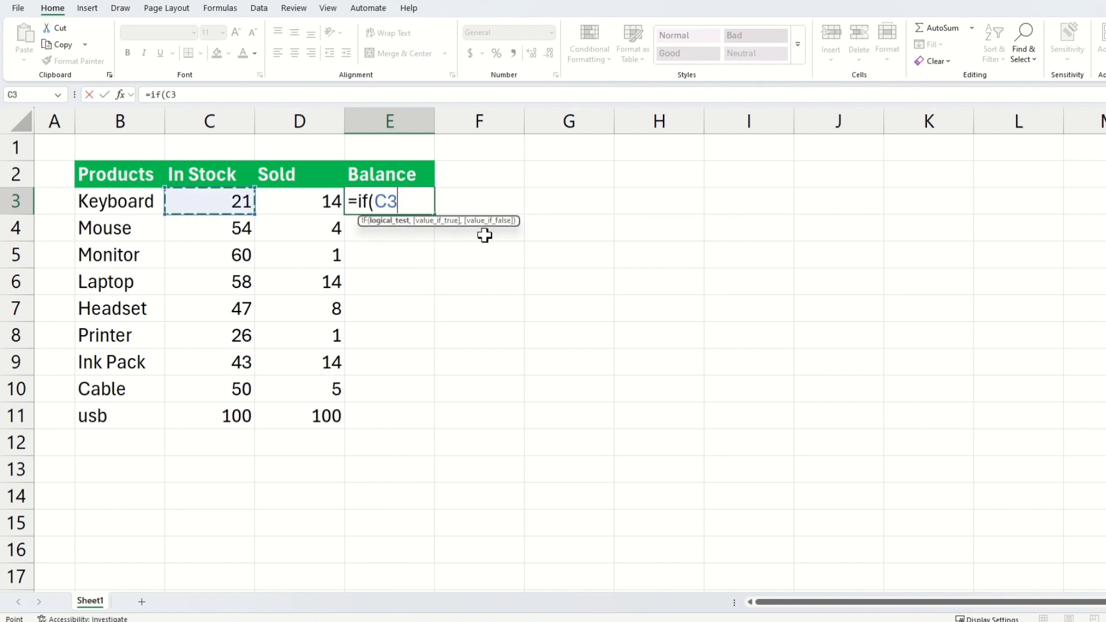
{"action": "type", "text": "-"}
{"action": "key", "text": "Left"}
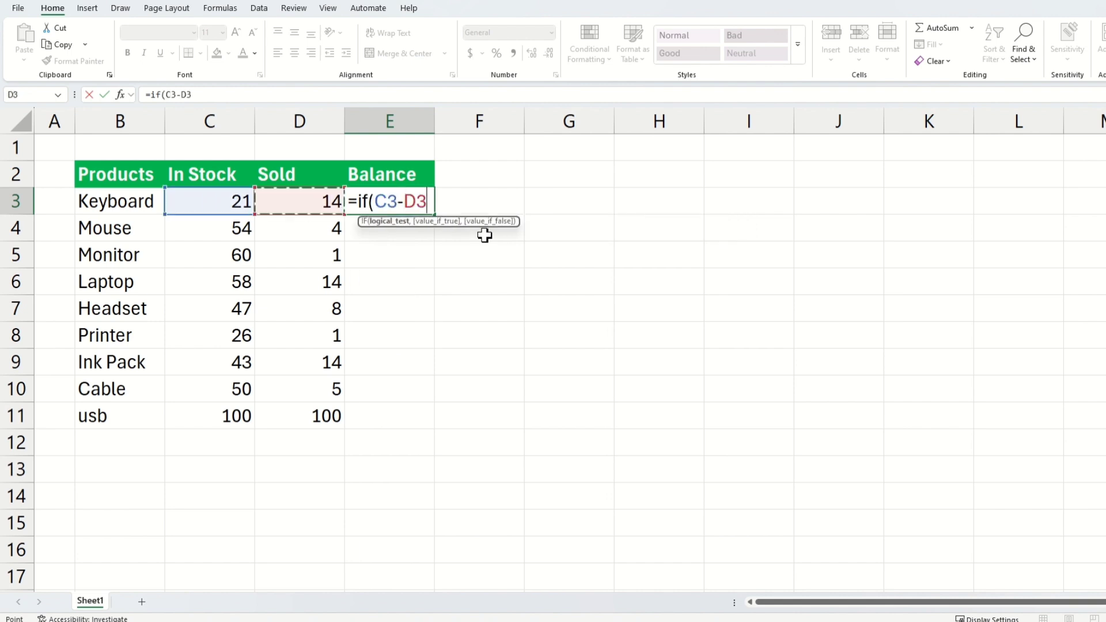
{"action": "type", "text": "=0,"}
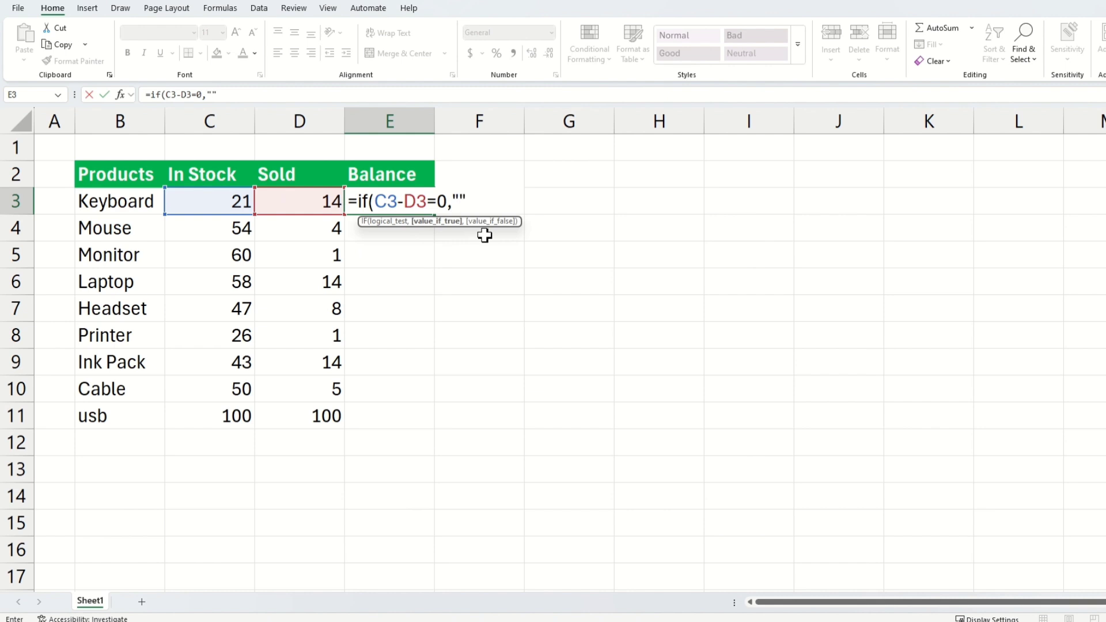
{"action": "type", "text": "\"\","}
{"action": "key", "text": "Left"}
{"action": "key", "text": "Left"}
{"action": "type", "text": "-"}
{"action": "key", "text": "Left"}
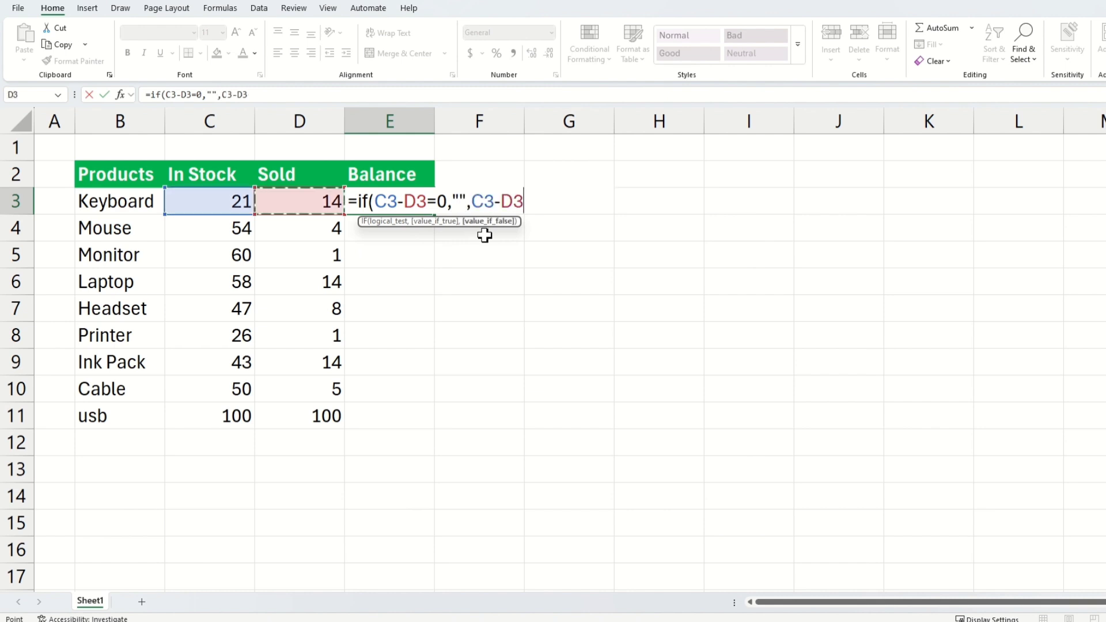
{"action": "type", "text": ")"}
{"action": "key", "text": "Return"}
Fill the IF formula from E3 down through E16 and check the usb row's stock, sold and balance cells
{"action": "left_click", "coordinate": [426, 208]}
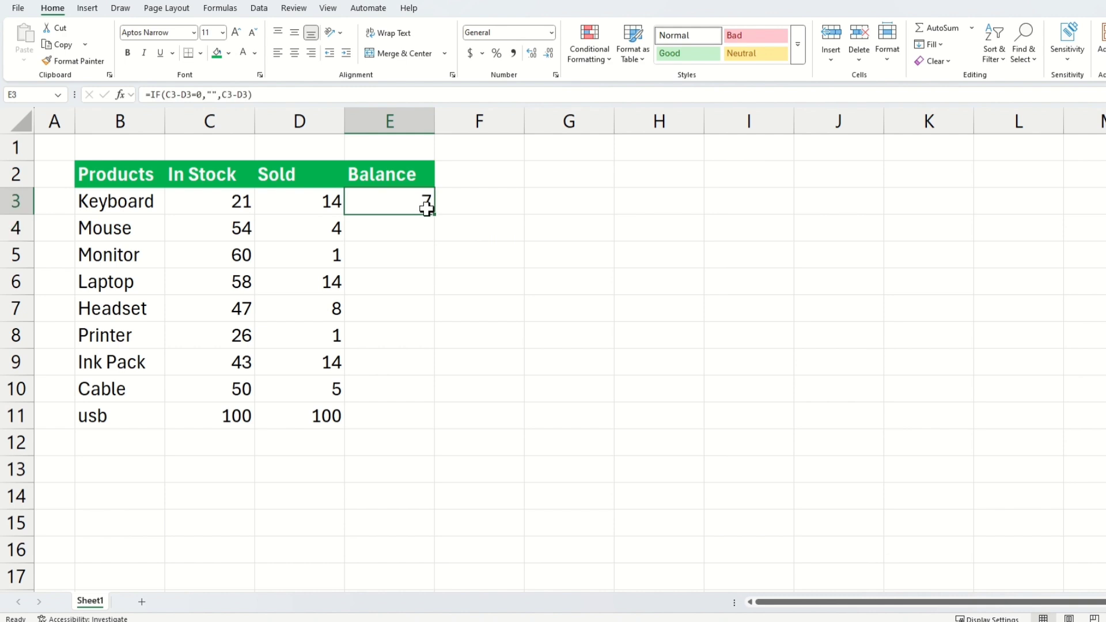
{"action": "left_click_drag", "start_coordinate": [433, 214], "coordinate": [421, 556]}
{"action": "left_click", "coordinate": [405, 442]}
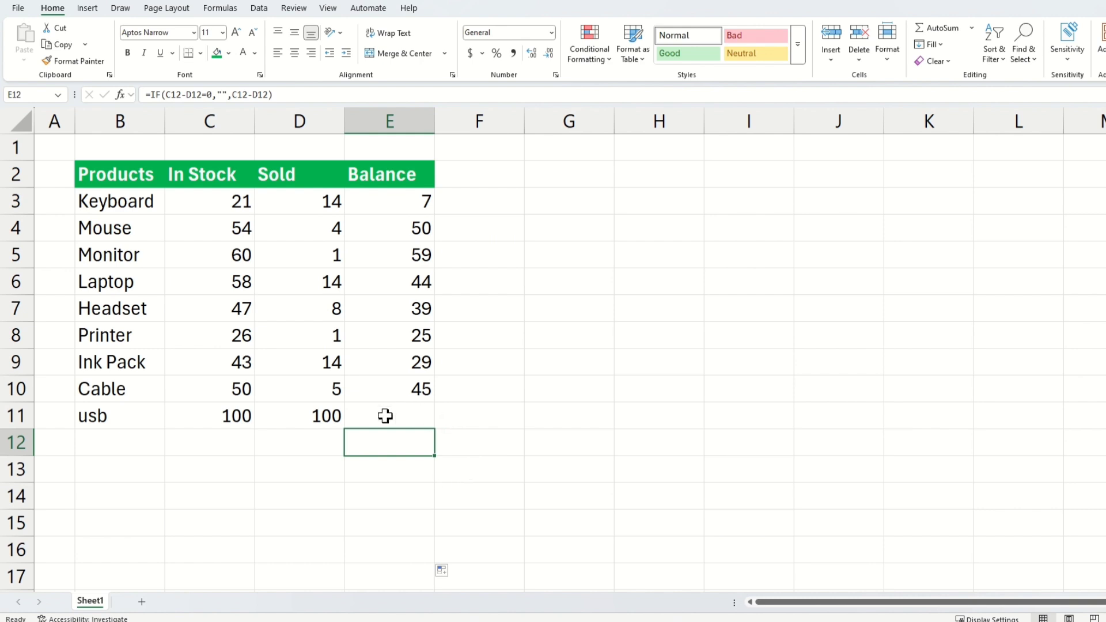
{"action": "left_click", "coordinate": [236, 416]}
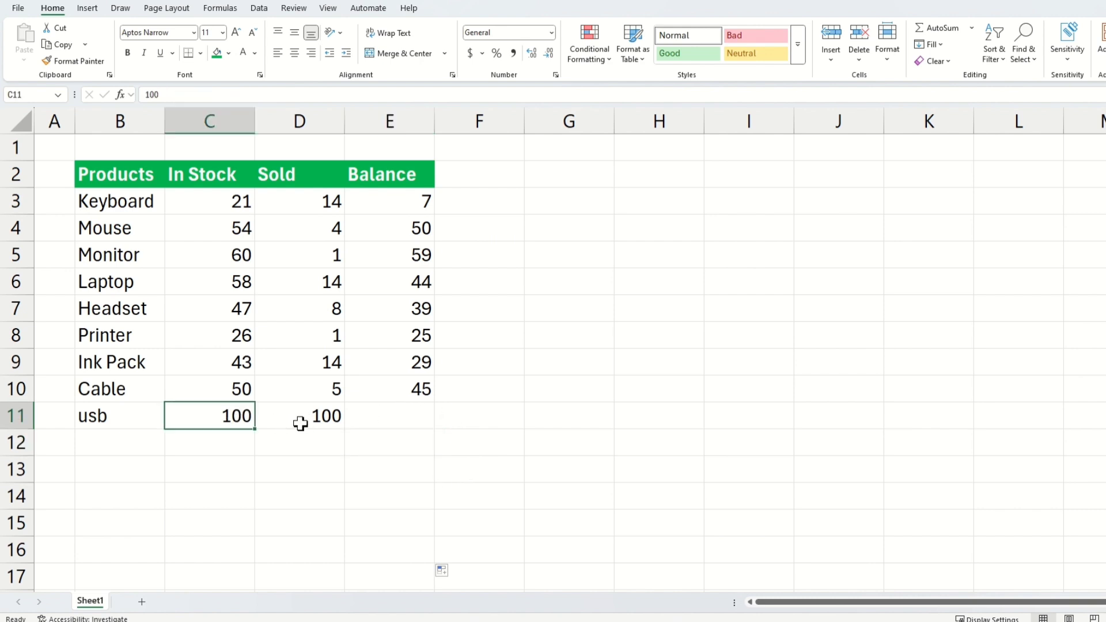
{"action": "left_click", "coordinate": [299, 422]}
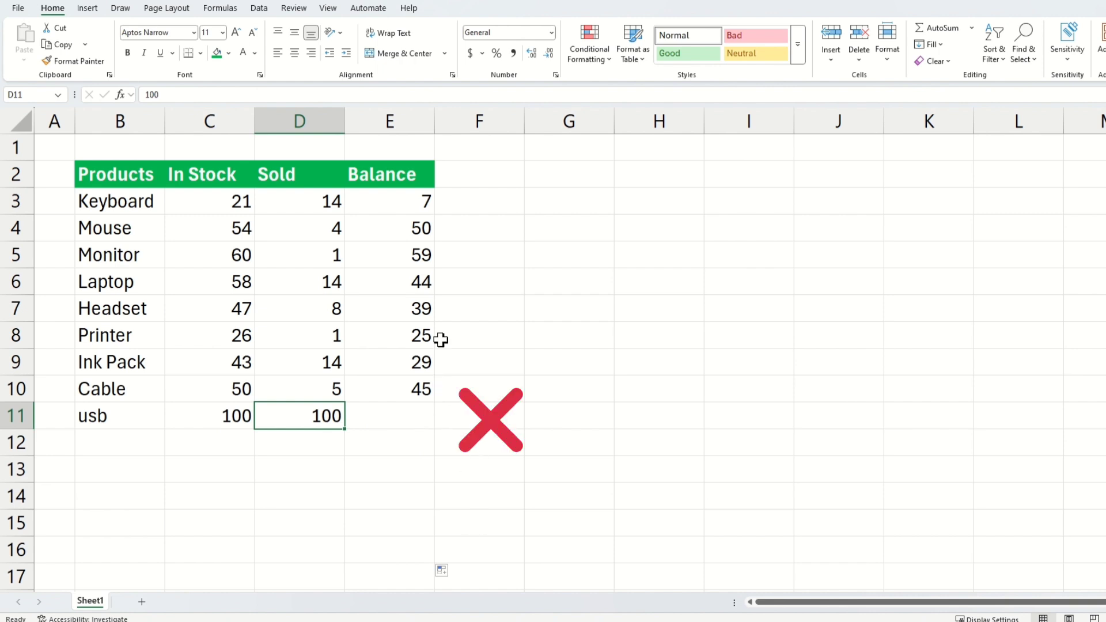
{"action": "left_click", "coordinate": [410, 281]}
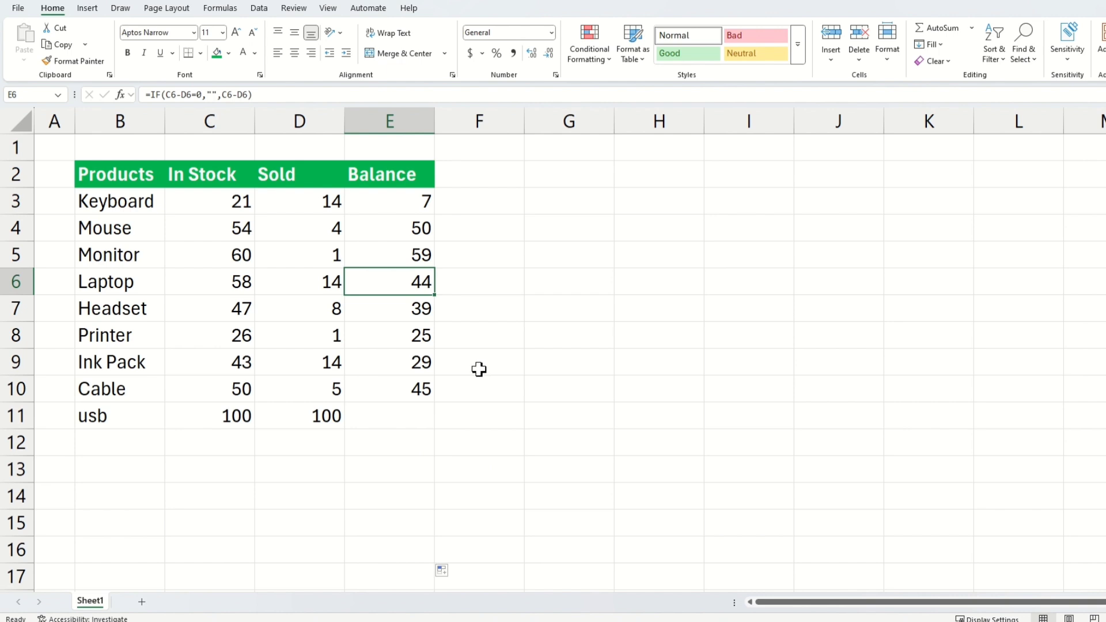
Clear the IF formulas in E3:E11 and enter the array formula =C3:C15-D3:D15 in E3
{"action": "left_click_drag", "start_coordinate": [415, 199], "coordinate": [413, 409]}
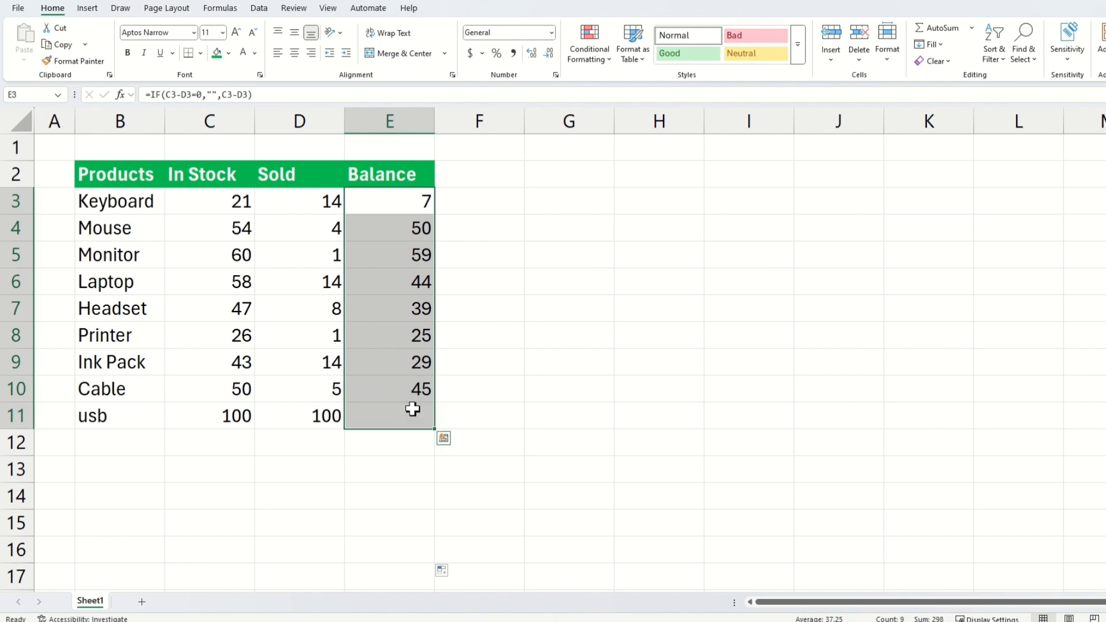
{"action": "key", "text": "Delete"}
{"action": "left_click", "coordinate": [410, 200]}
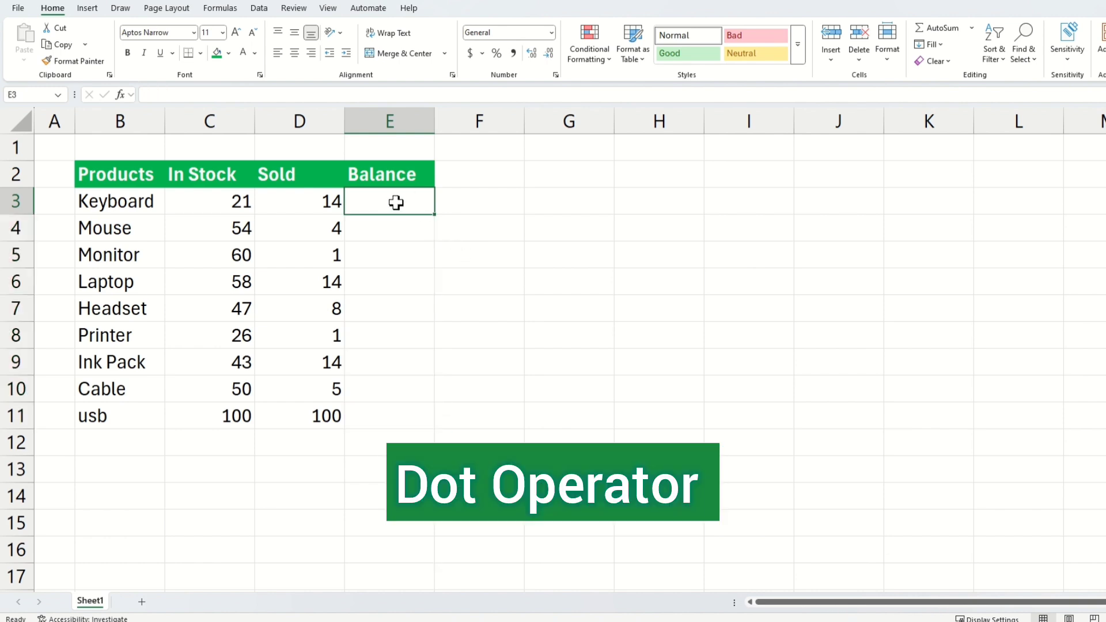
{"action": "type", "text": "="}
{"action": "left_click_drag", "start_coordinate": [217, 200], "coordinate": [215, 539]}
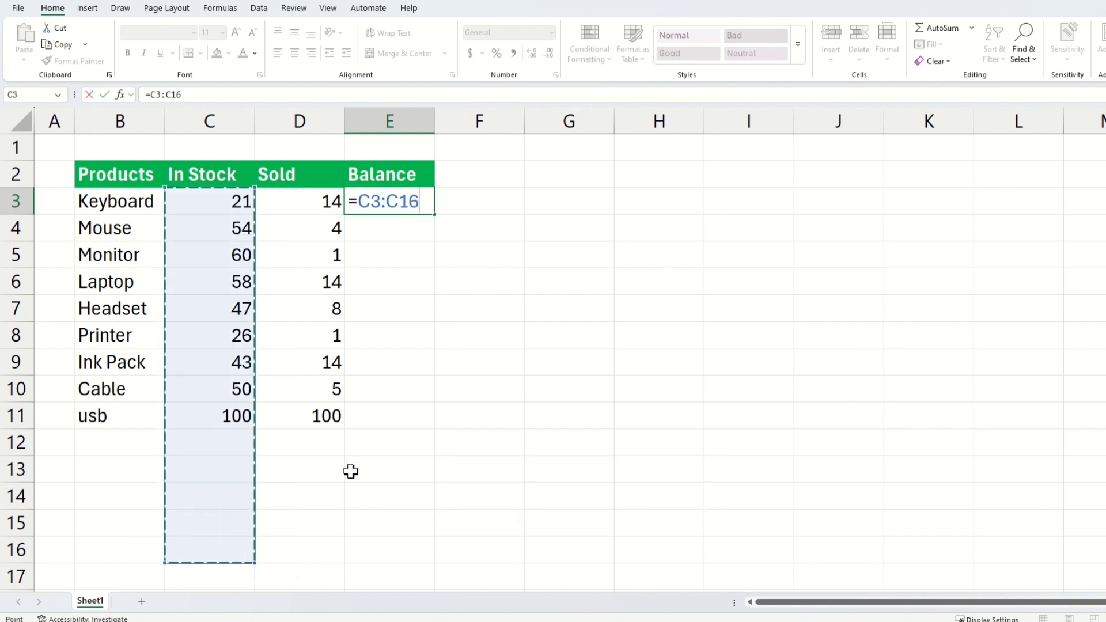
{"action": "type", "text": "-"}
{"action": "left_click_drag", "start_coordinate": [314, 202], "coordinate": [303, 551]}
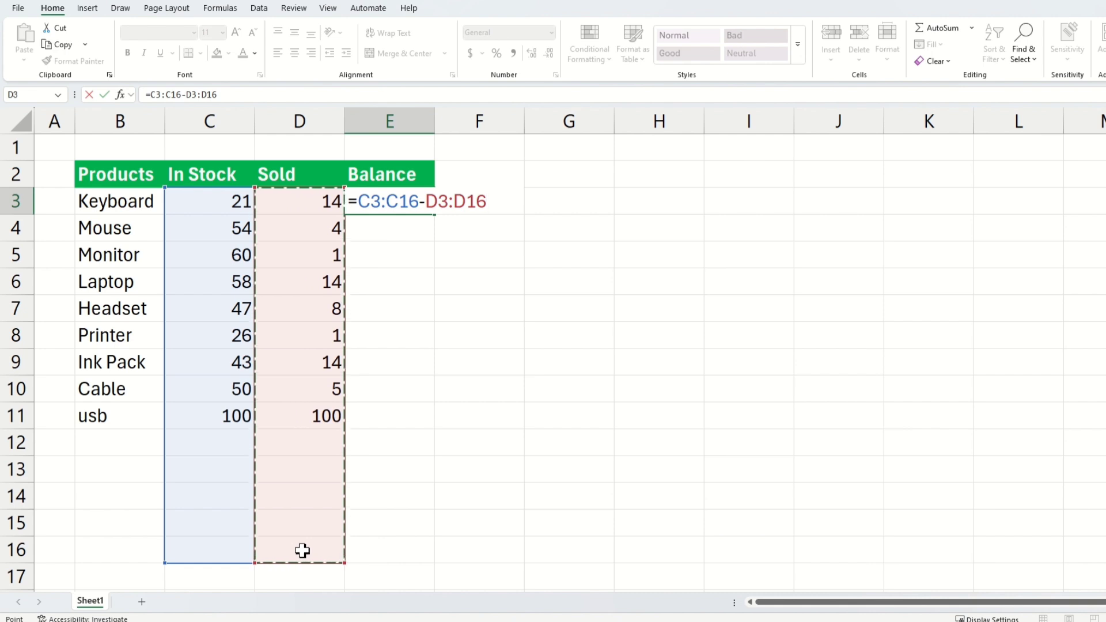
{"action": "key", "text": "Return"}
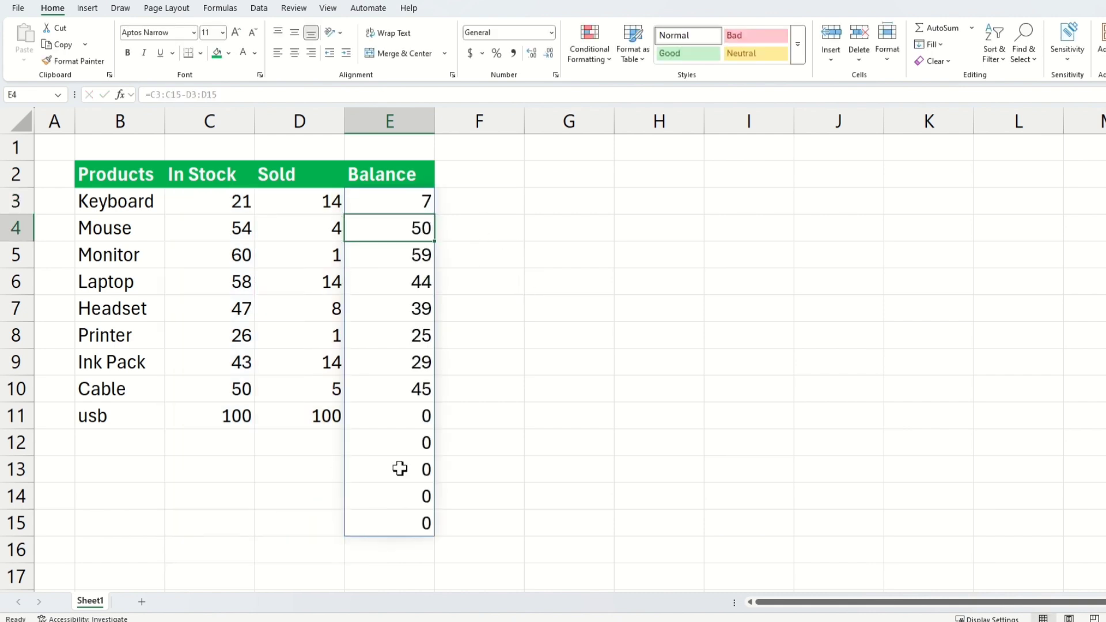
Trim the trailing empty rows by adding dot operators to the E3 formula, making it =C3:.C15-D3:.D15
{"action": "left_click_drag", "start_coordinate": [397, 441], "coordinate": [397, 523]}
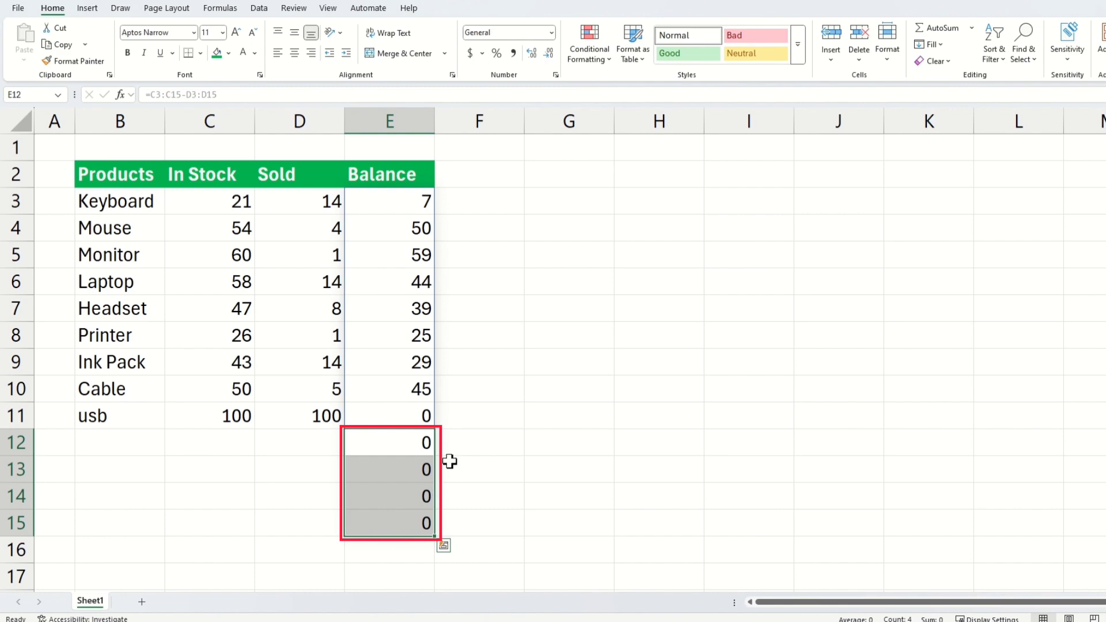
{"action": "left_click", "coordinate": [405, 196]}
{"action": "double_click", "coordinate": [406, 195]}
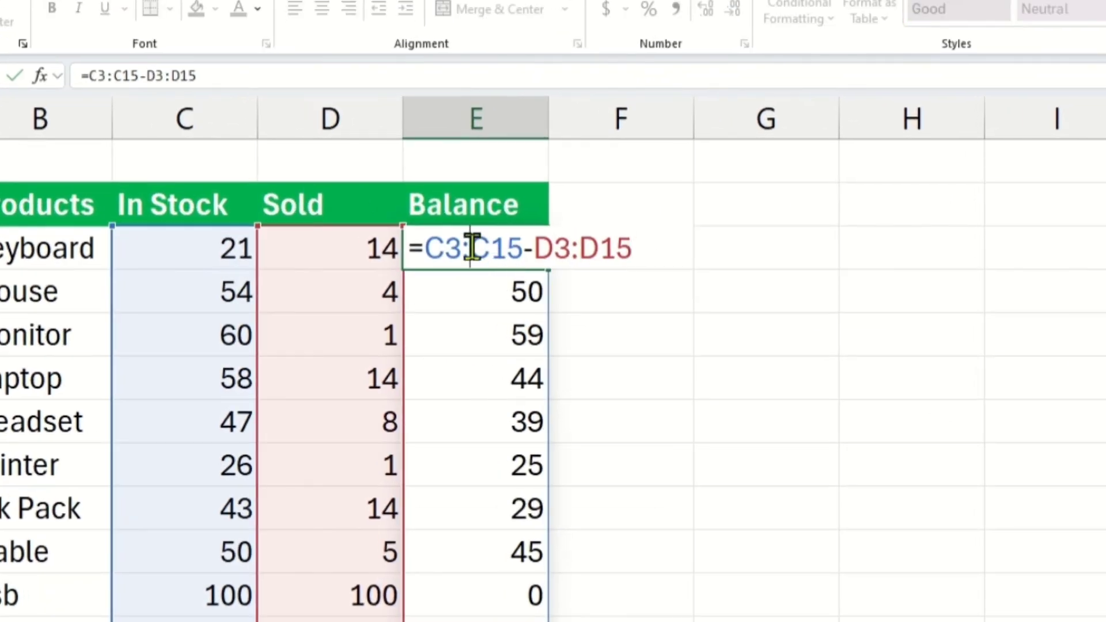
{"action": "left_click", "coordinate": [471, 249]}
{"action": "type", "text": "."}
{"action": "left_click", "coordinate": [584, 248]}
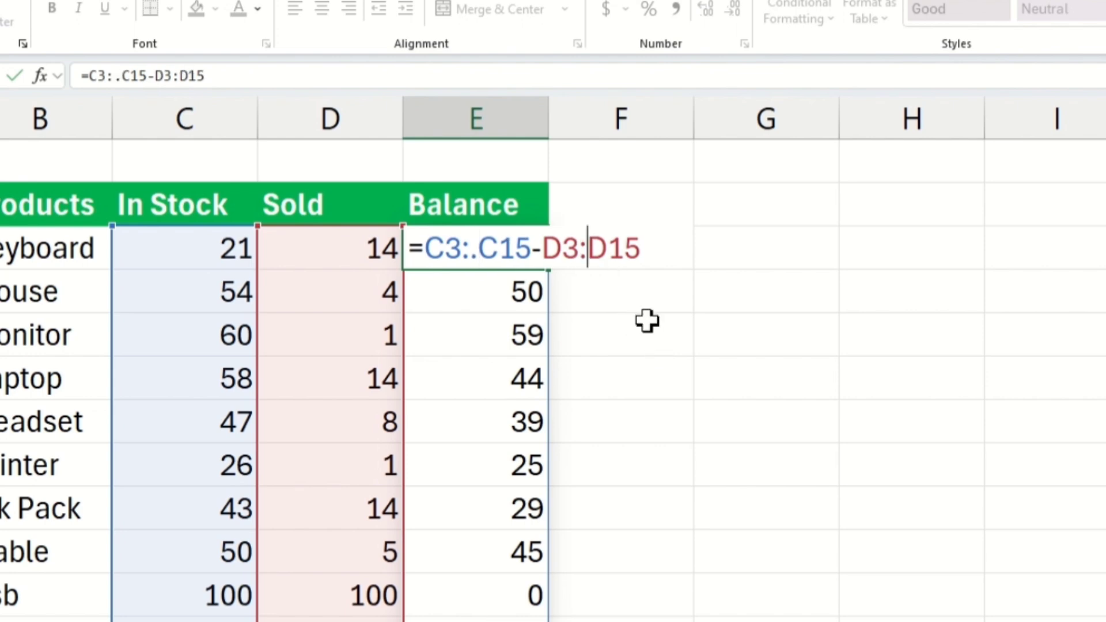
{"action": "type", "text": "."}
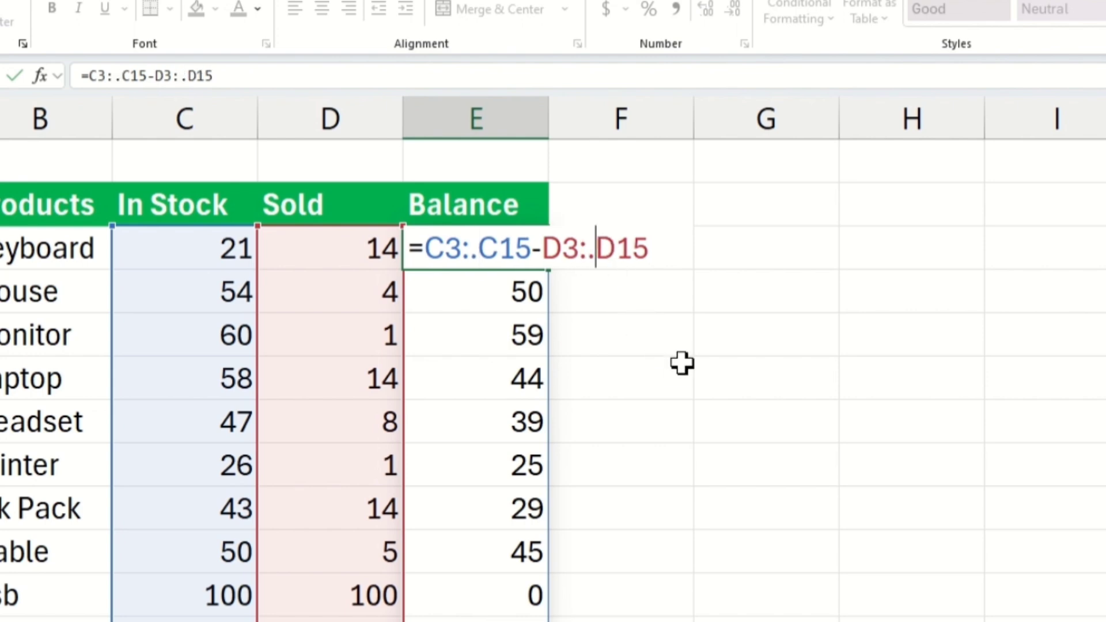
{"action": "key", "text": "Return"}
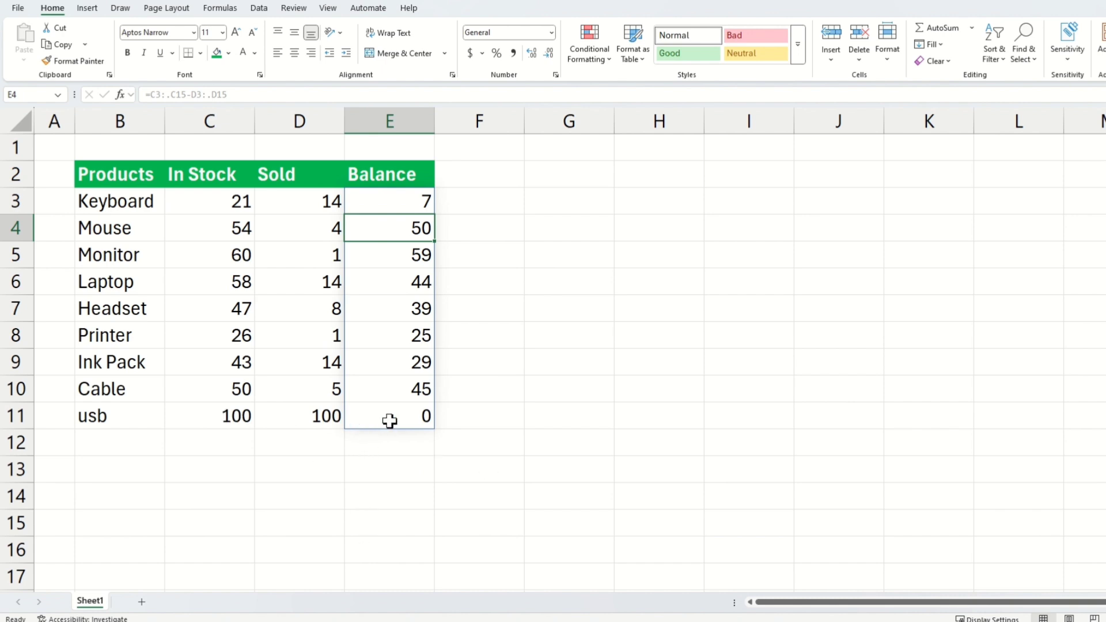
{"action": "left_click", "coordinate": [371, 445]}
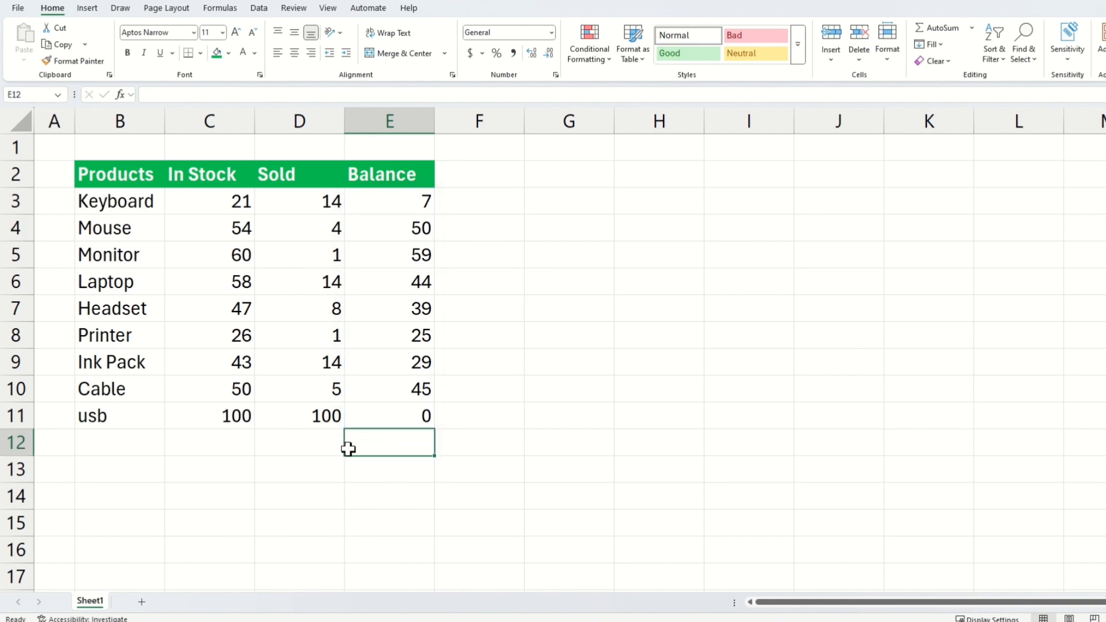
{"action": "left_click", "coordinate": [223, 440]}
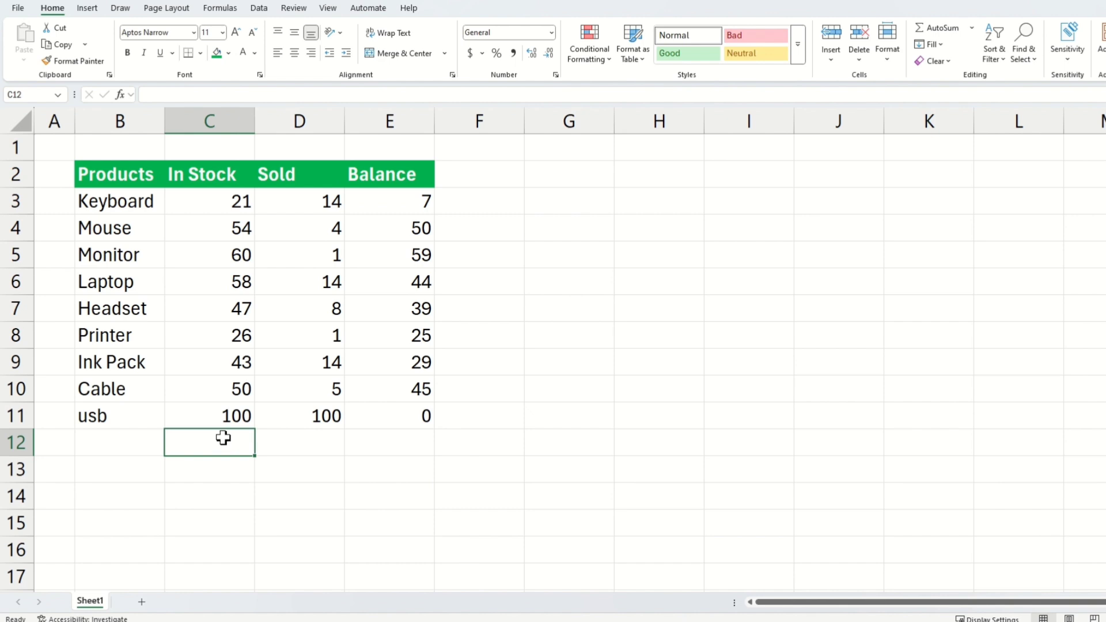
Add a camera row in row 12 with 50 in stock and 25 sold, and check its Balance cell
{"action": "key", "text": "Left"}
{"action": "type", "text": "camera"}
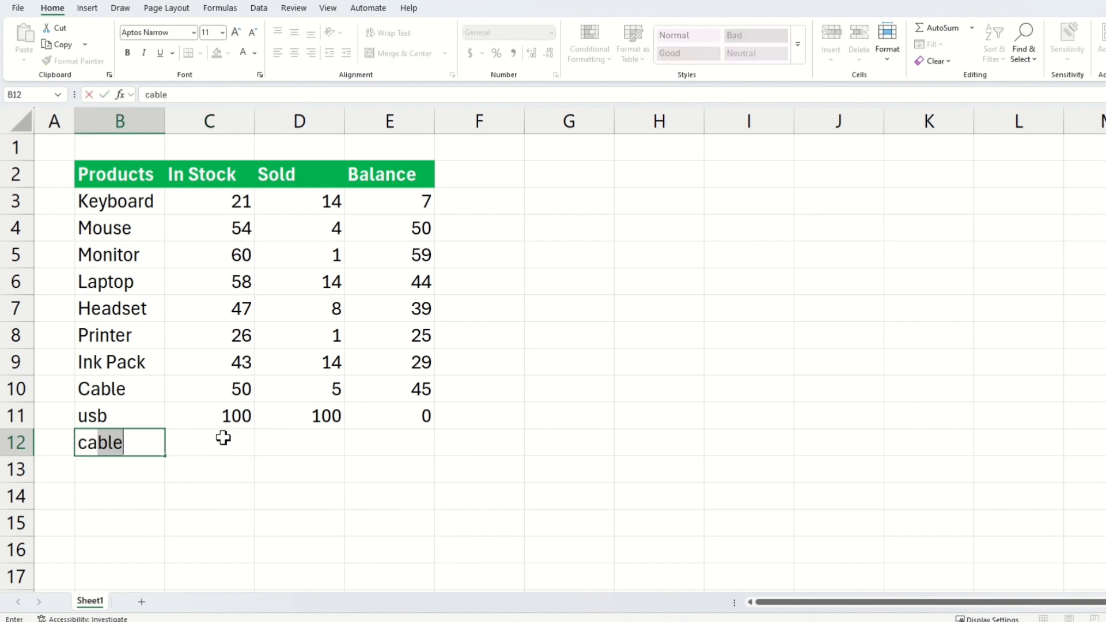
{"action": "key", "text": "Tab"}
{"action": "type", "text": "50"}
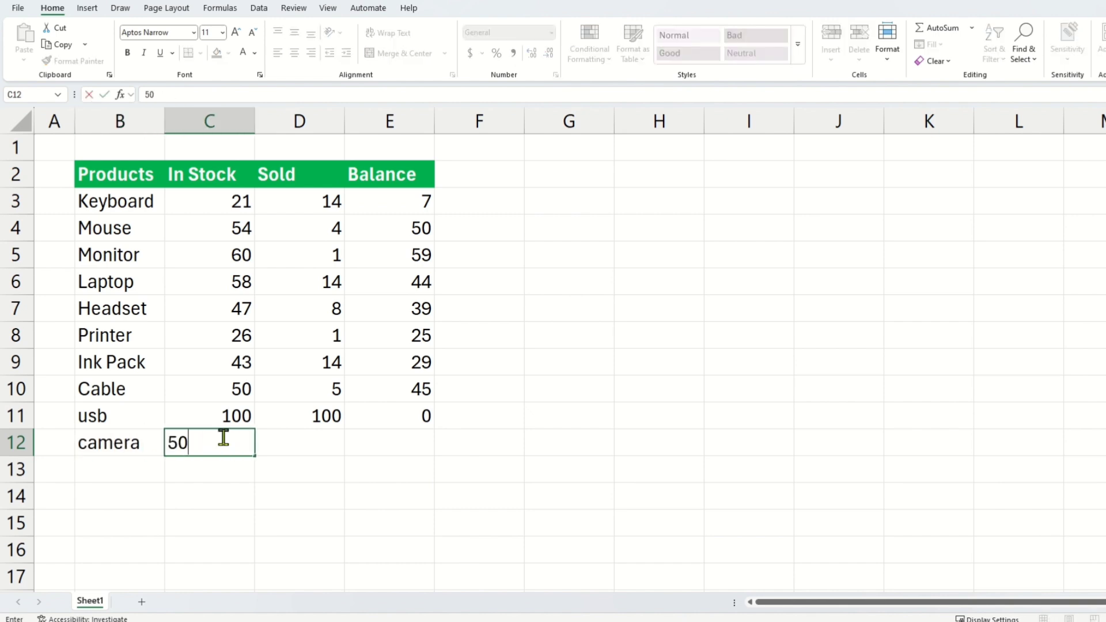
{"action": "key", "text": "Tab"}
{"action": "type", "text": "25"}
{"action": "key", "text": "Tab"}
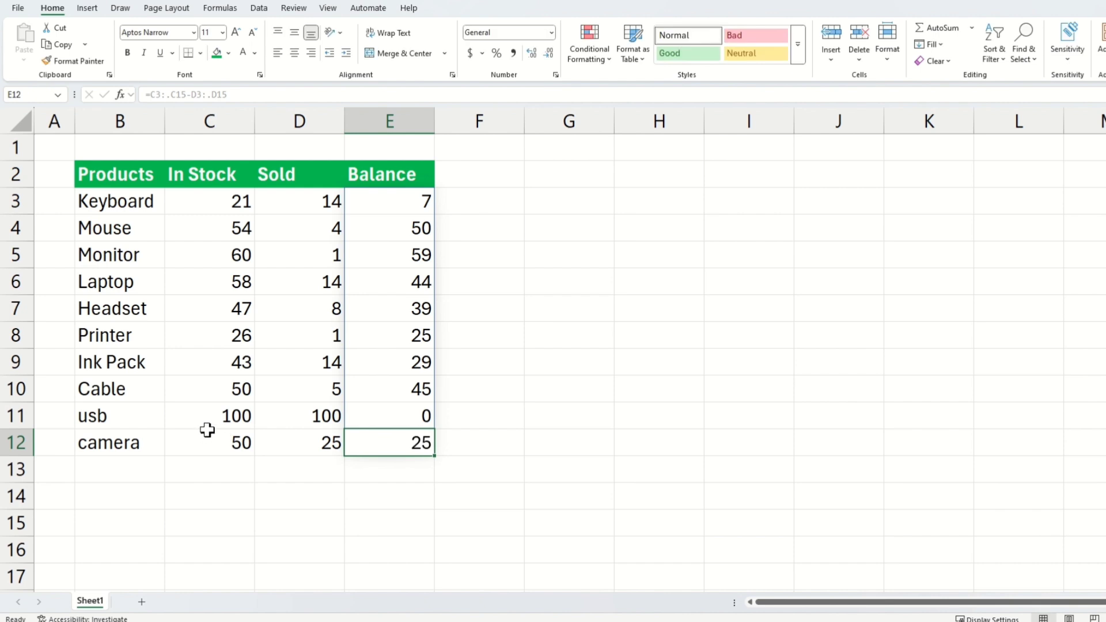
{"action": "left_click", "coordinate": [427, 467]}
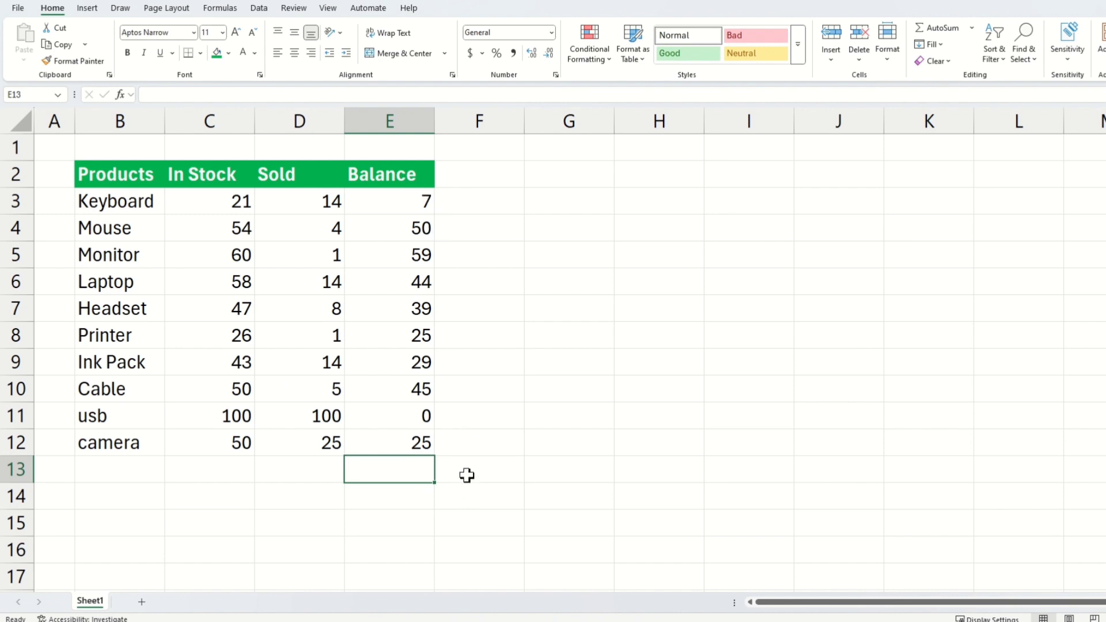
Add a new sheet and reference the entire Balance column from its cell D1 with =Sheet1!E:E
{"action": "left_click", "coordinate": [389, 121]}
{"action": "left_click", "coordinate": [142, 602]}
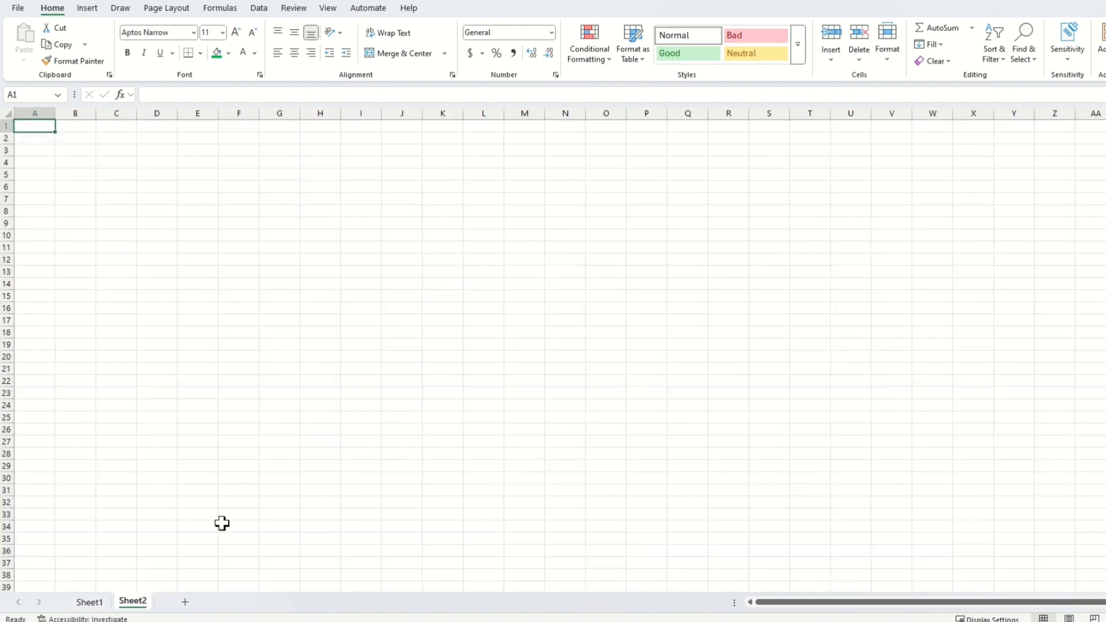
{"action": "scroll", "coordinate": [228, 322], "scroll_direction": "up", "scroll_amount": 4}
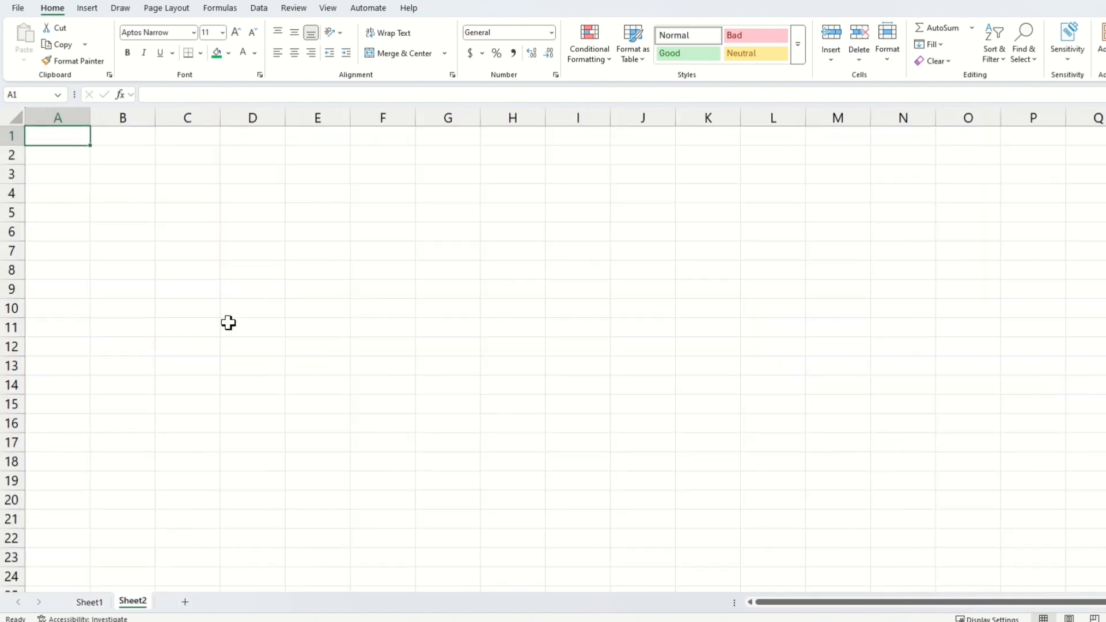
{"action": "key", "text": "Right"}
{"action": "key", "text": "Right"}
{"action": "key", "text": "Right"}
{"action": "type", "text": "="}
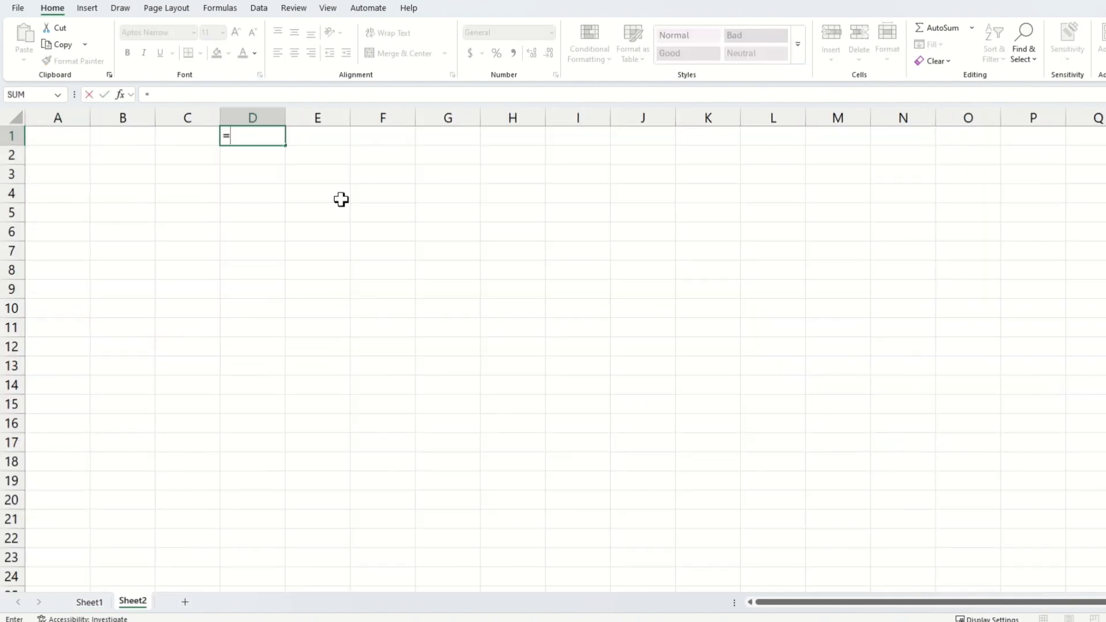
{"action": "left_click", "coordinate": [86, 605]}
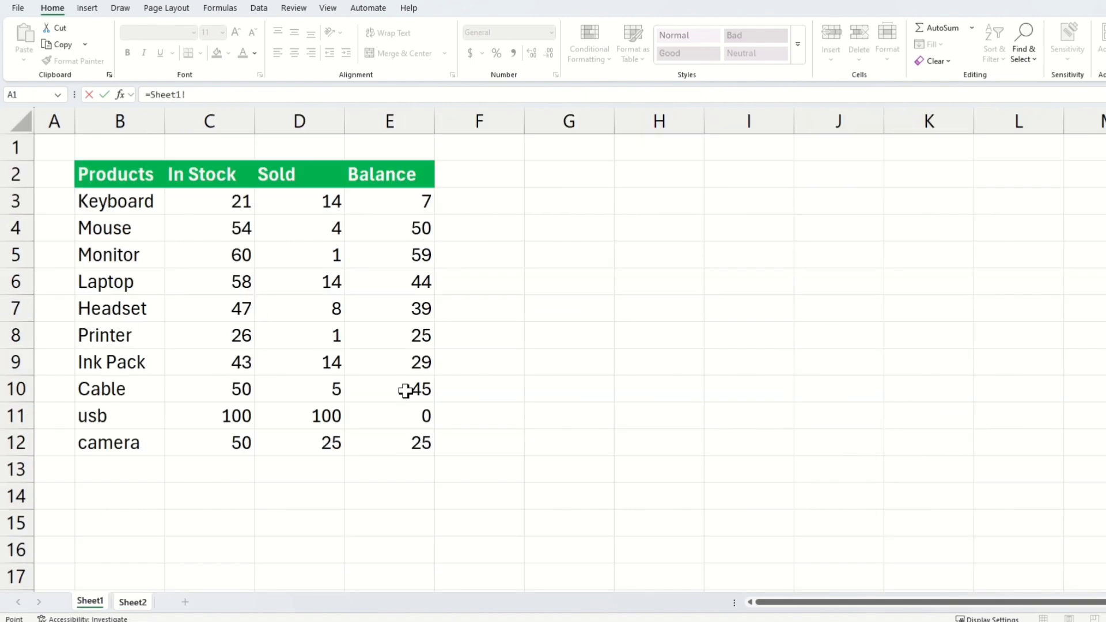
{"action": "left_click", "coordinate": [407, 117]}
{"action": "key", "text": "Return"}
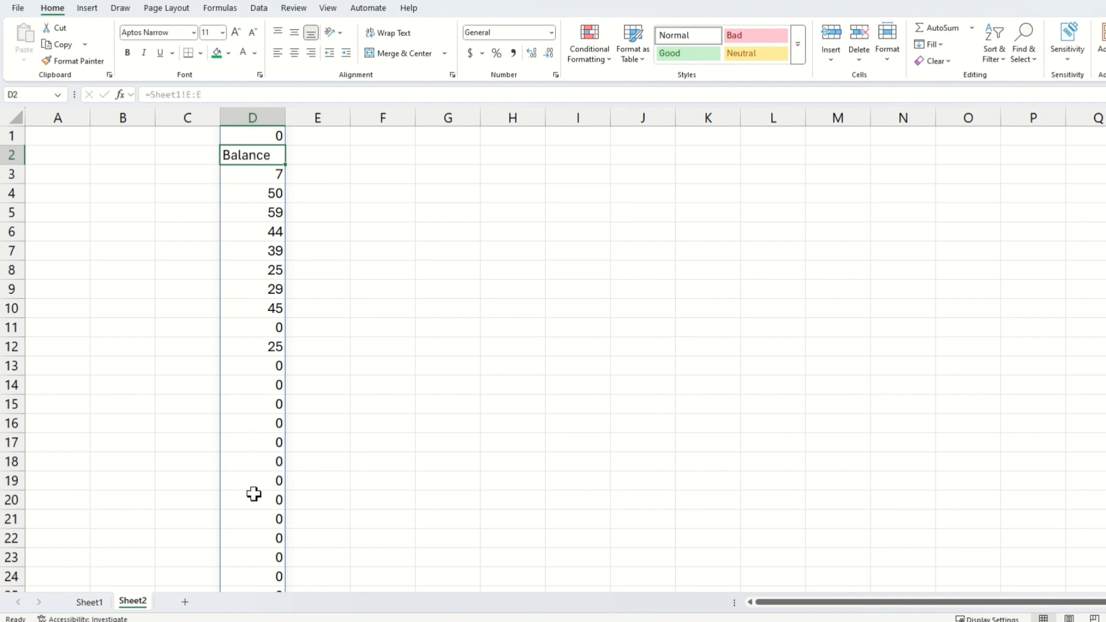
Trim the trailing empty rows of the column reference in D1 by making the formula =Sheet1!E:.E
{"action": "left_click", "coordinate": [254, 135]}
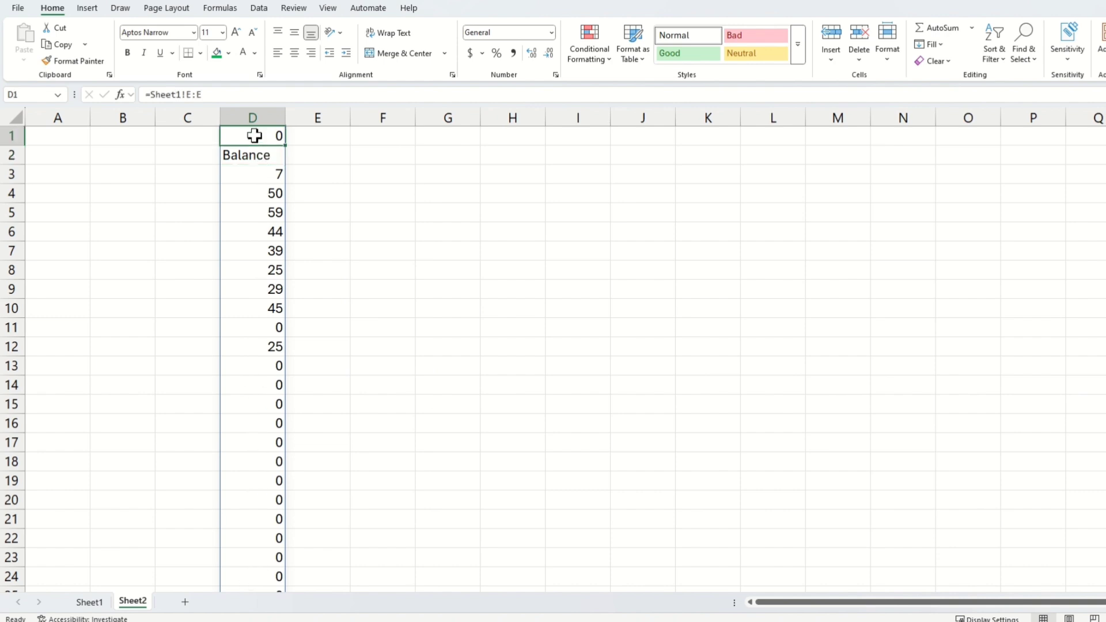
{"action": "left_click", "coordinate": [193, 92]}
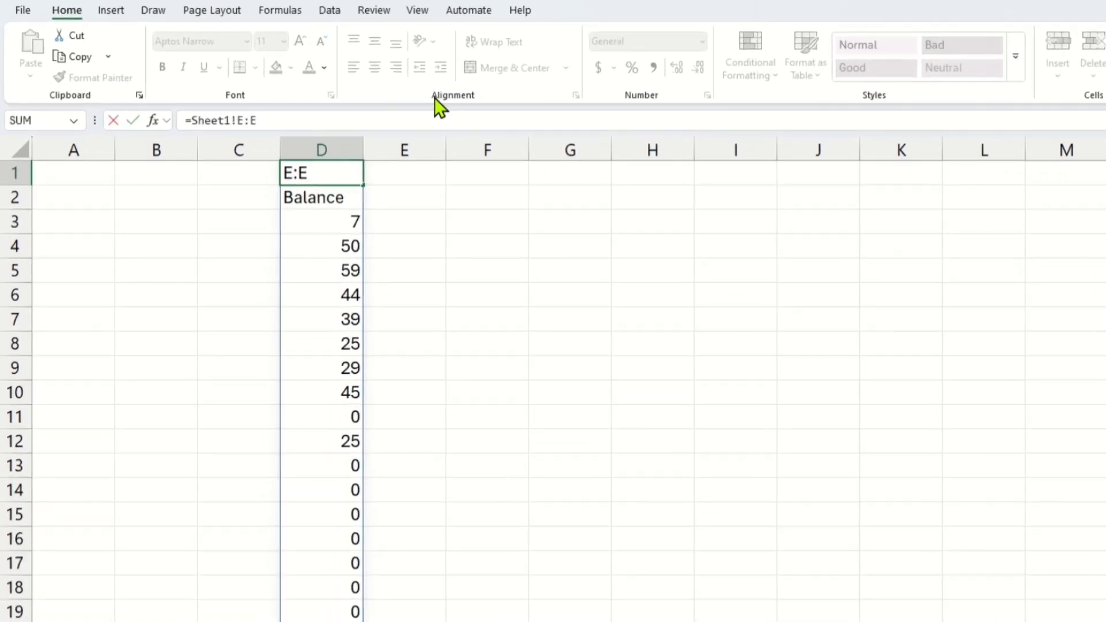
{"action": "type", "text": "."}
{"action": "key", "text": "Return"}
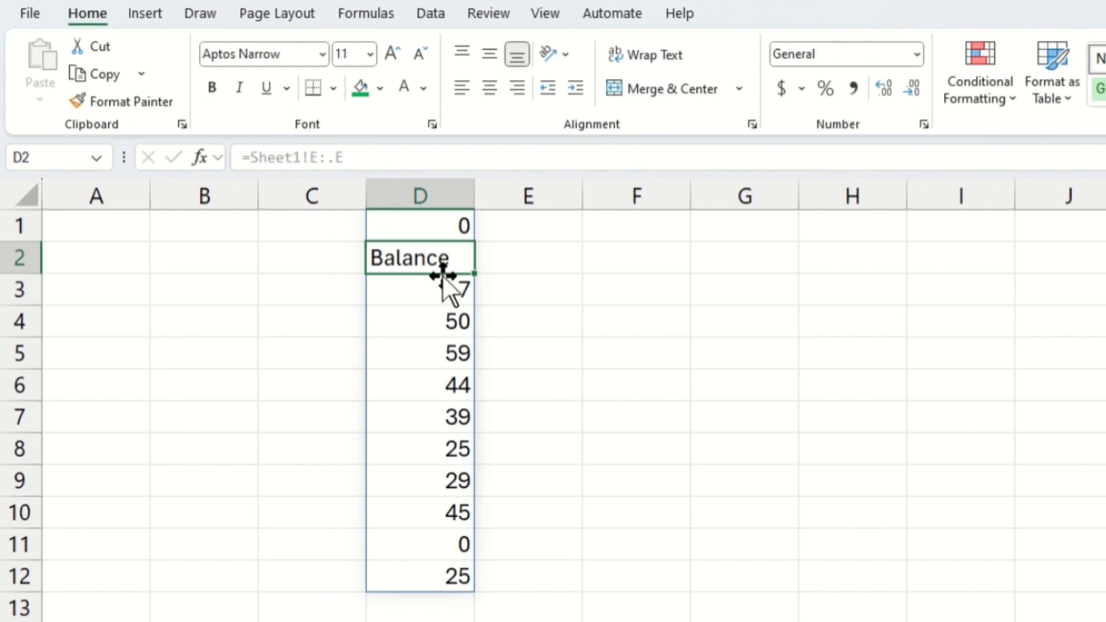
Add a dot before the colon to trim leading empty rows too, making the formula =Sheet1!E.:.E
{"action": "left_click", "coordinate": [316, 158]}
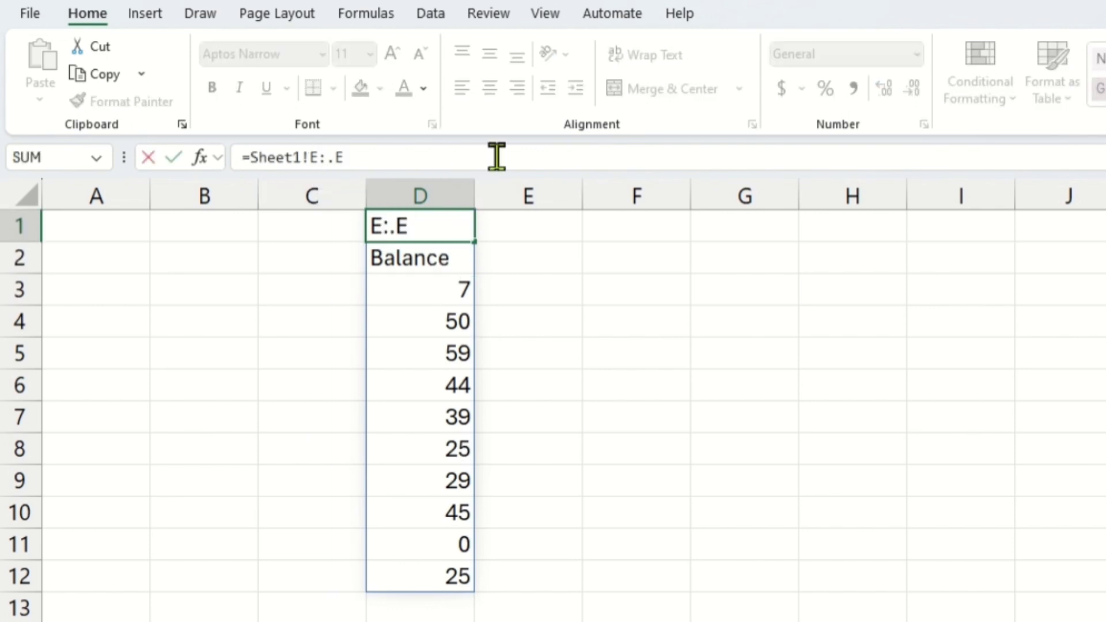
{"action": "type", "text": "."}
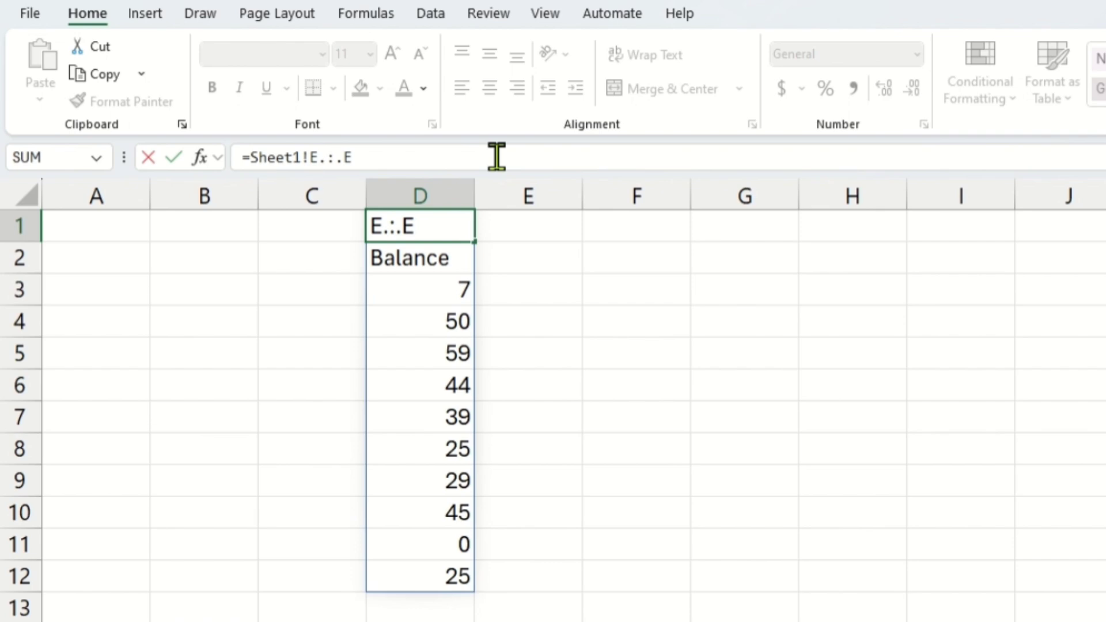
{"action": "key", "text": "Return"}
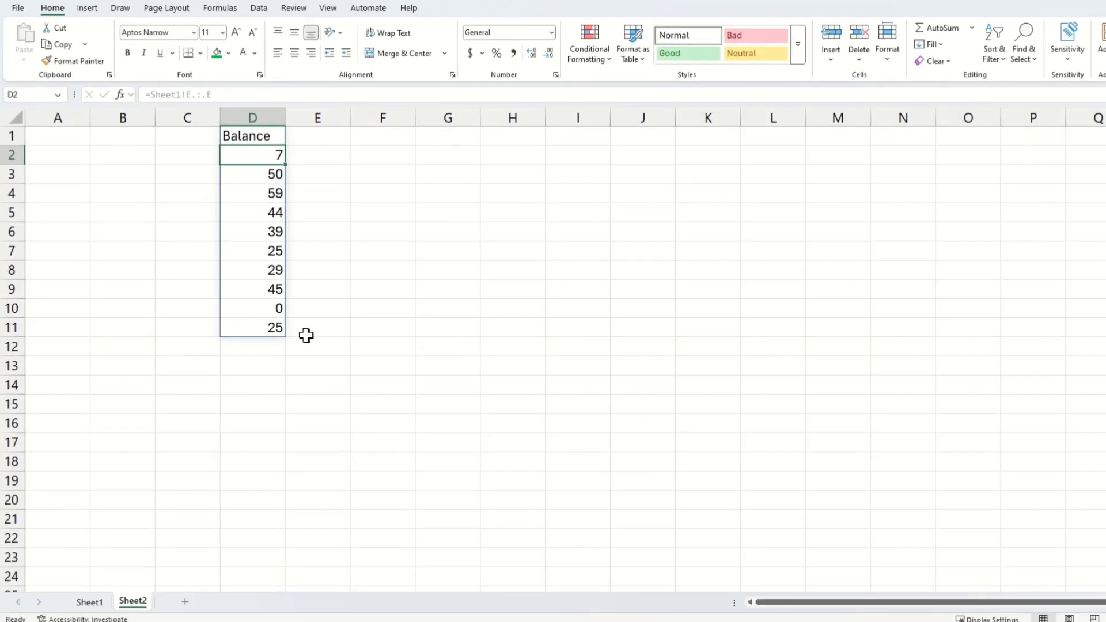
On Sheet1, enter the label Total Balance in E1 and the value 500 in E13
{"action": "left_click", "coordinate": [90, 603]}
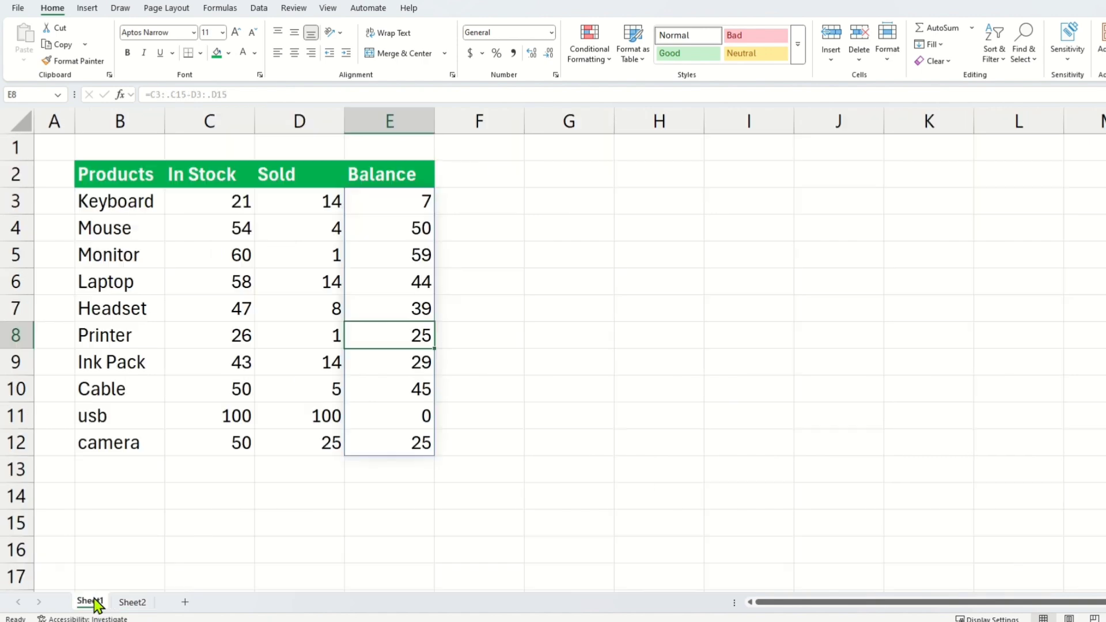
{"action": "left_click", "coordinate": [363, 151]}
{"action": "scroll", "coordinate": [513, 169], "scroll_direction": "up", "scroll_amount": 3}
{"action": "type", "text": "Total Balance"}
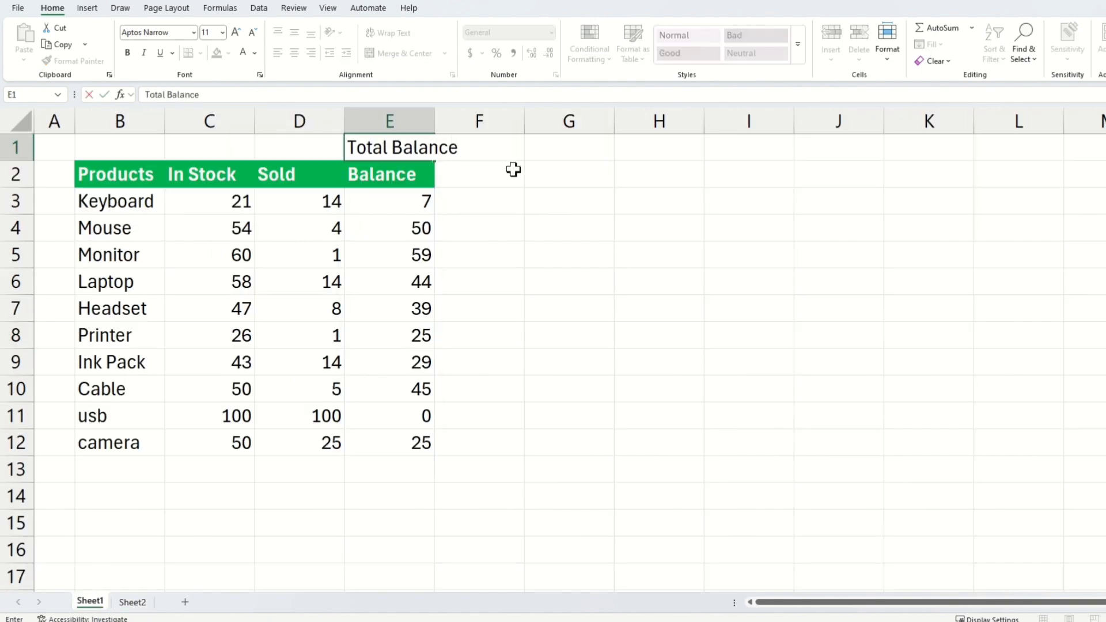
{"action": "key", "text": "Return"}
{"action": "left_click", "coordinate": [403, 468]}
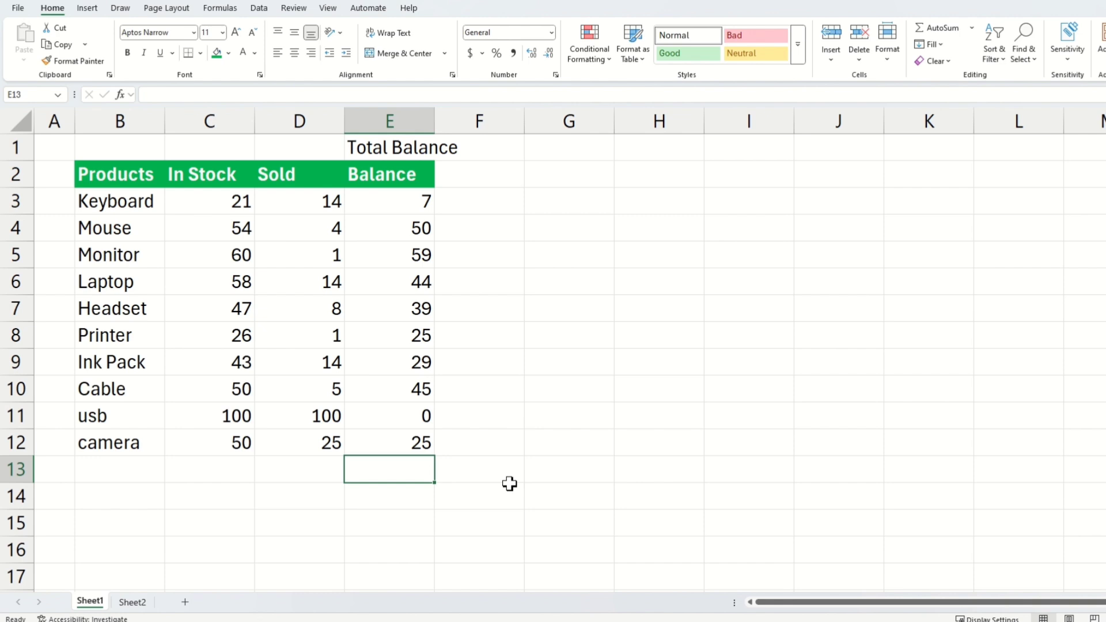
{"action": "type", "text": "500"}
{"action": "key", "text": "Return"}
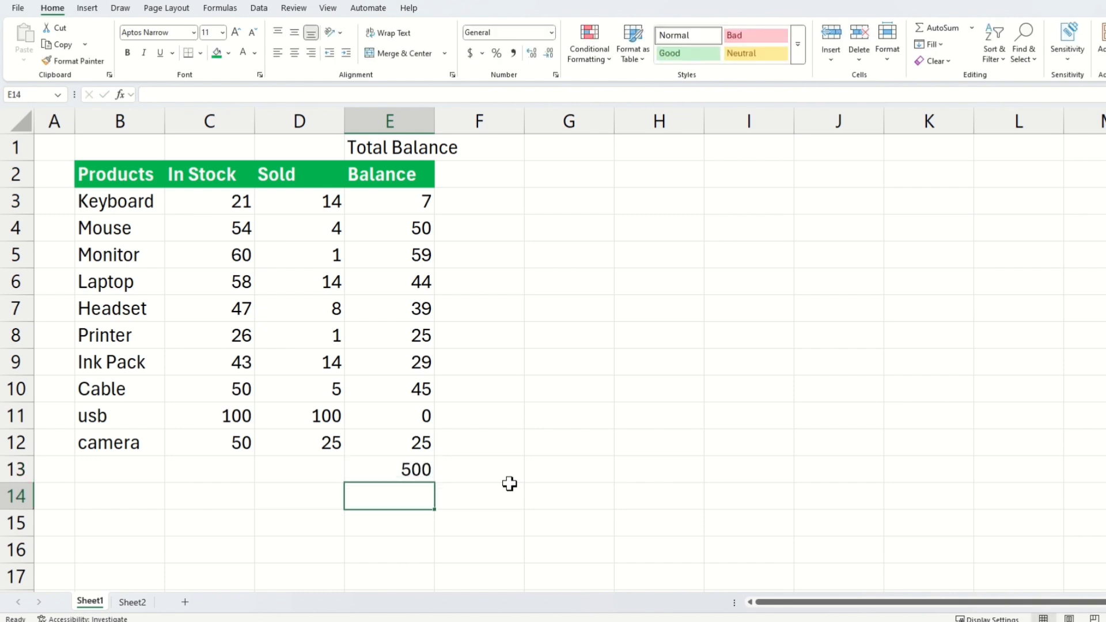
On Sheet2, remove both dot operators from the D1 formula, making it =Sheet1!E:E
{"action": "left_click", "coordinate": [134, 602]}
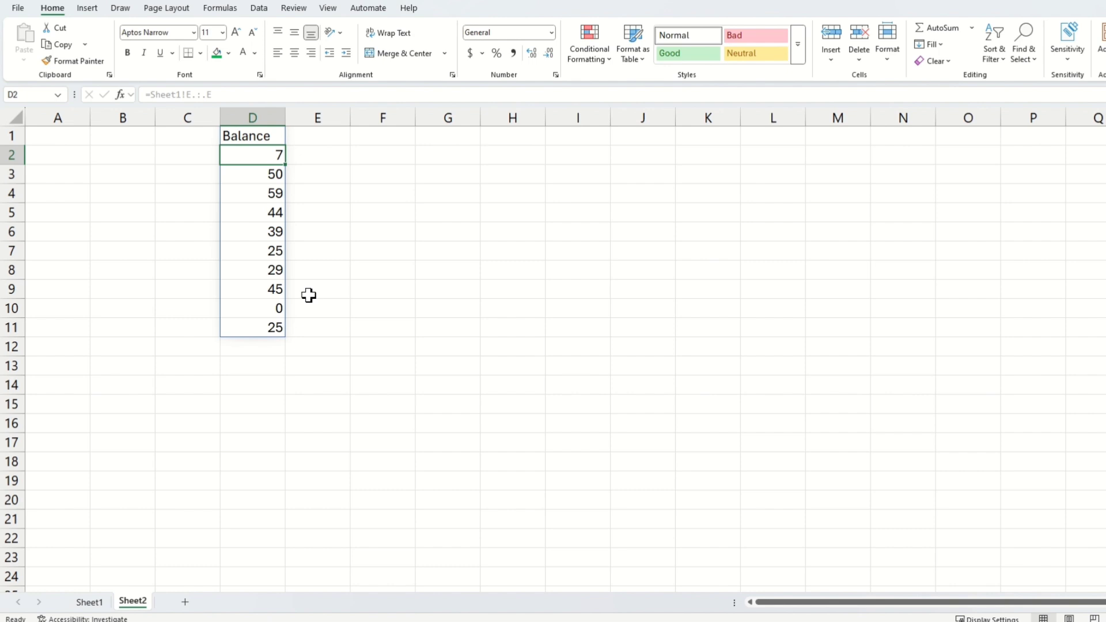
{"action": "left_click", "coordinate": [248, 136]}
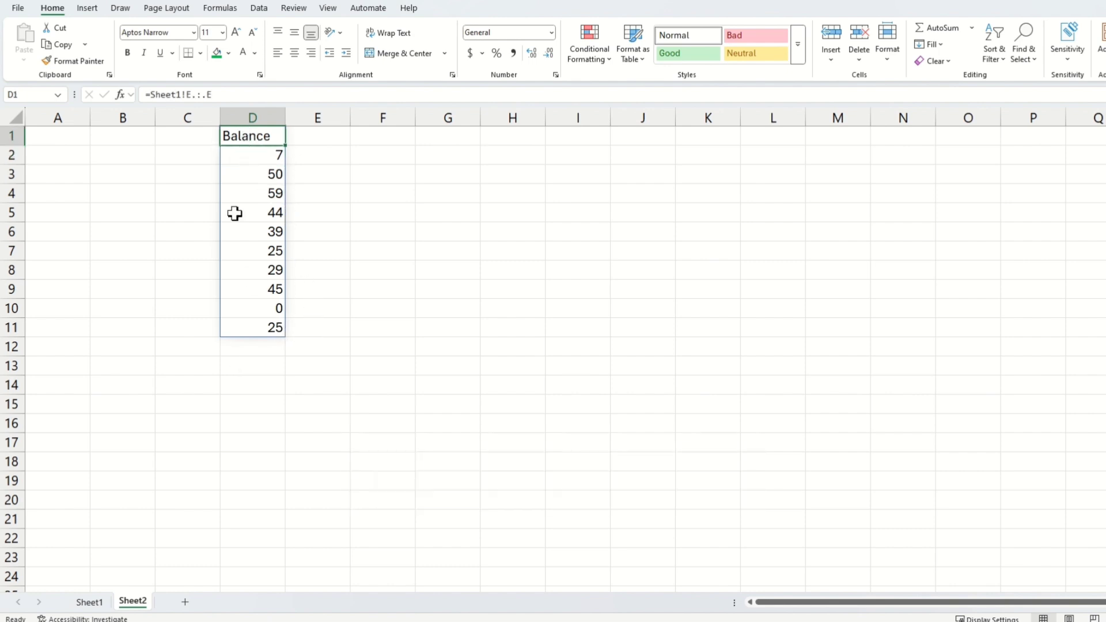
{"action": "left_click", "coordinate": [204, 96]}
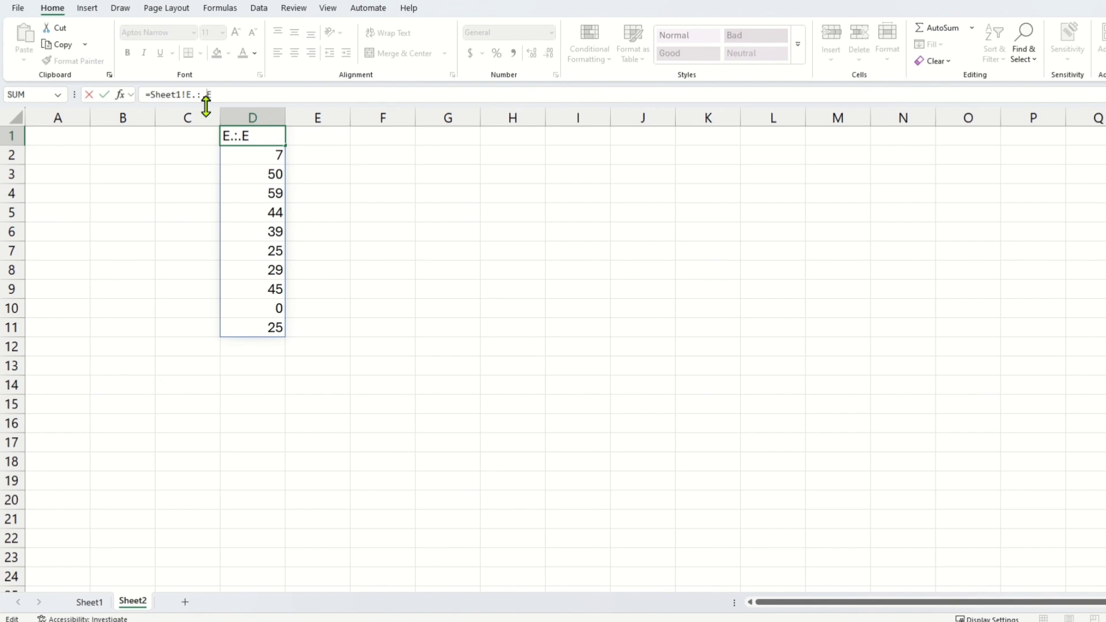
{"action": "key", "text": "BackSpace"}
{"action": "key", "text": "Return"}
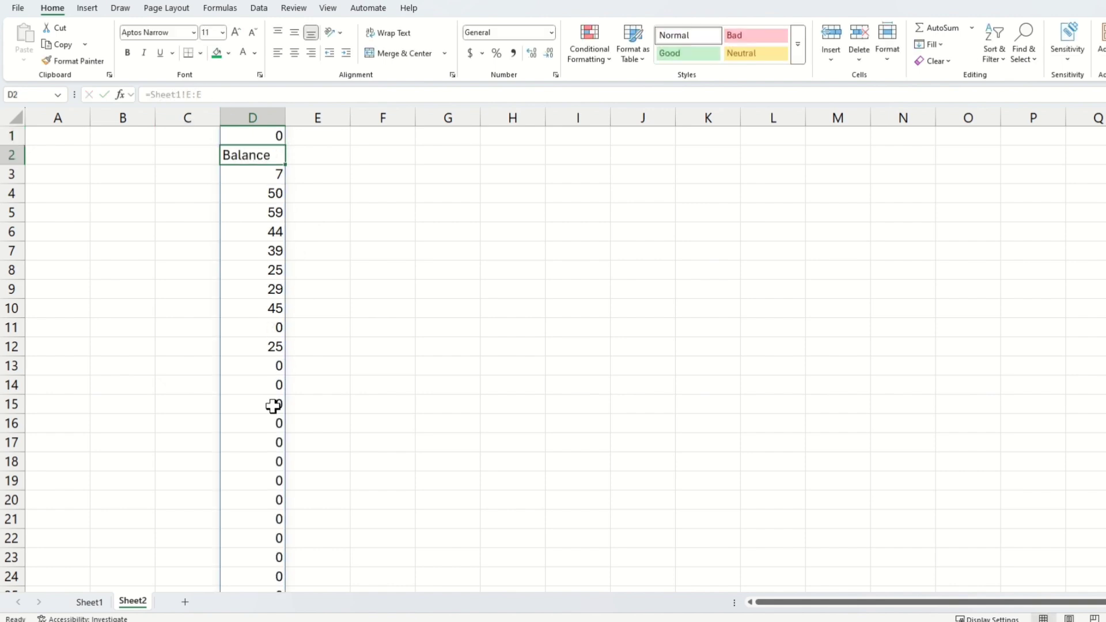
Wrap the D1 column reference in the TRIMRANGE function, making it =TRIMRANGE(Sheet1!E:E)
{"action": "left_click", "coordinate": [257, 134]}
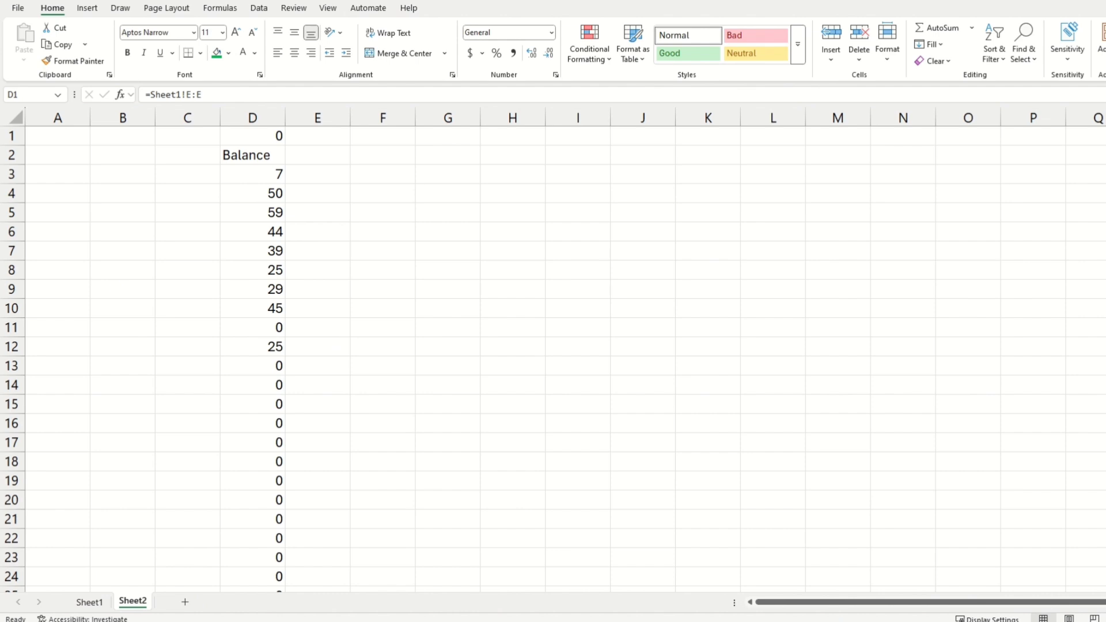
{"action": "left_click", "coordinate": [296, 179]}
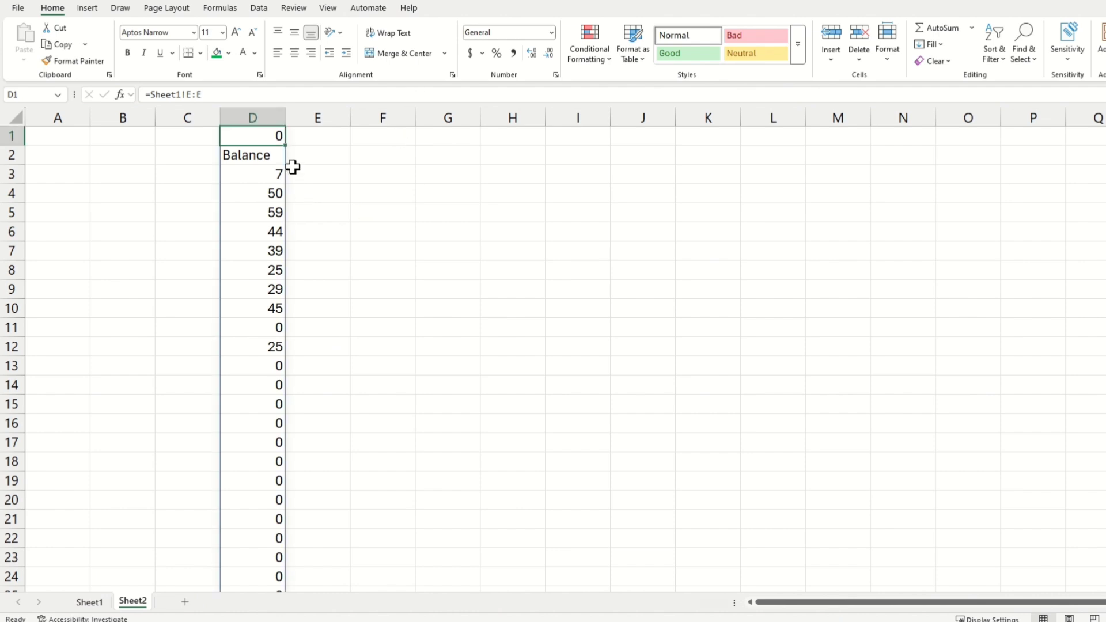
{"action": "left_click", "coordinate": [253, 95]}
{"action": "key", "text": "Home"}
{"action": "key", "text": "Right"}
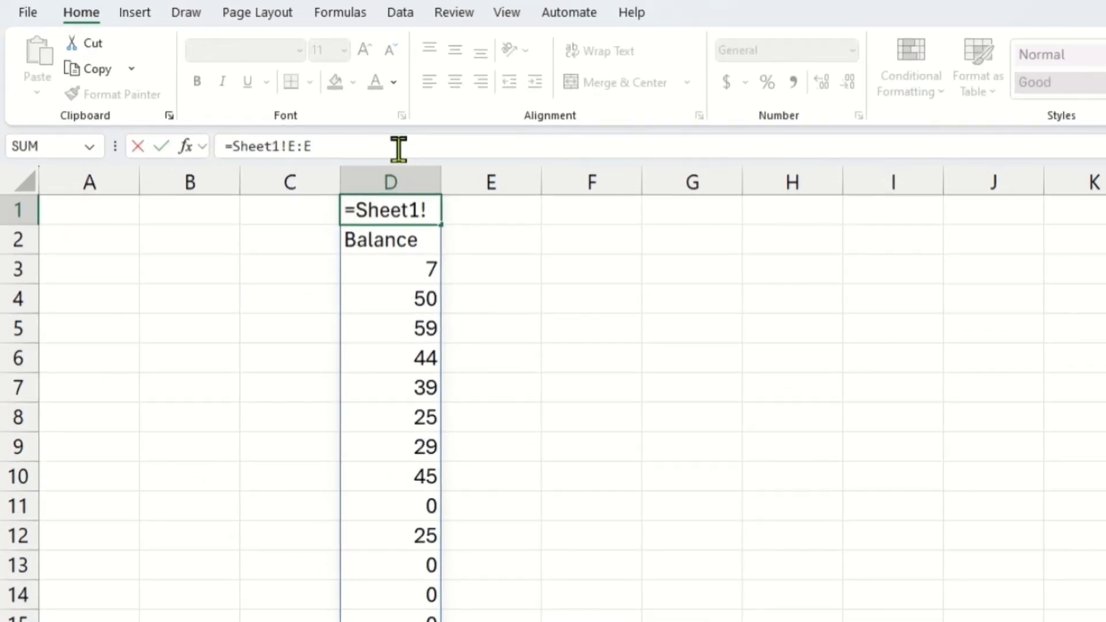
{"action": "type", "text": "TRIMRANGE("}
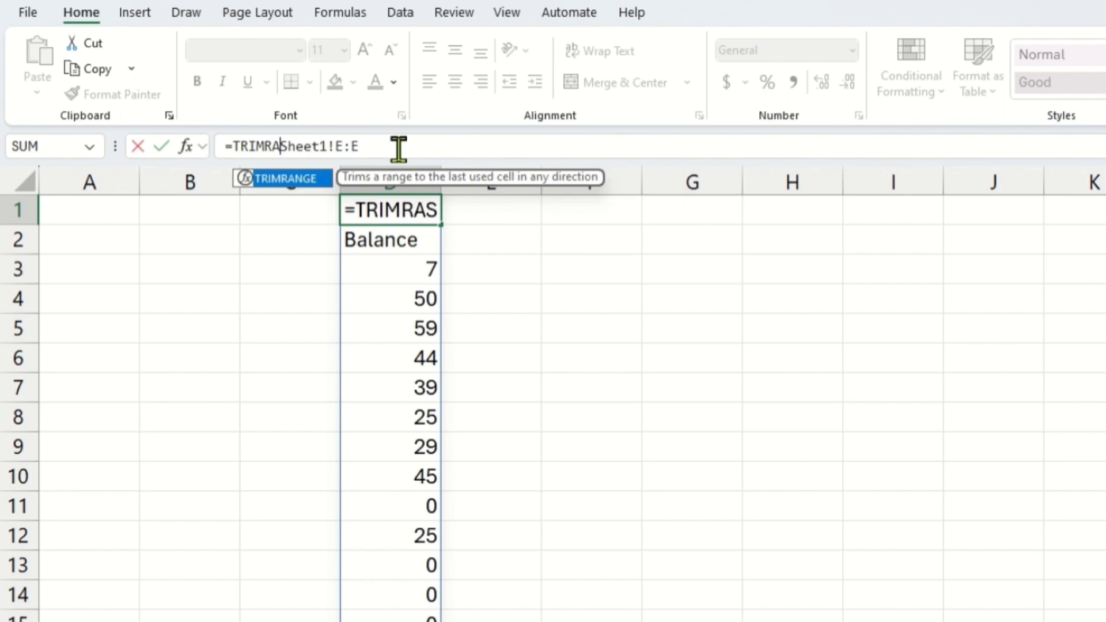
{"action": "key", "text": "End"}
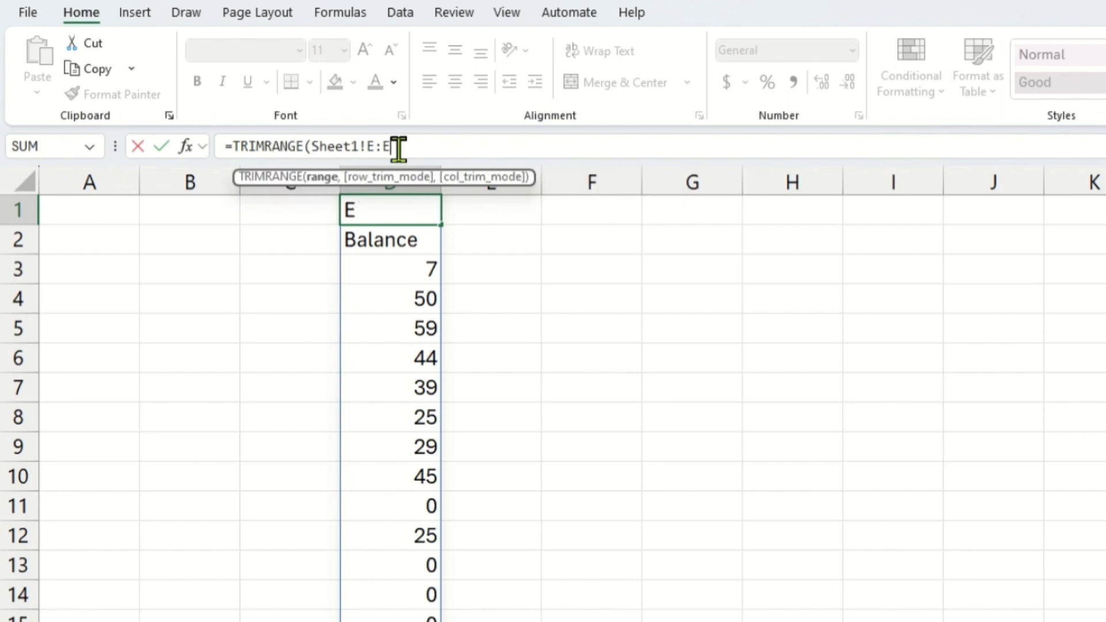
{"action": "type", "text": ")"}
{"action": "key", "text": "Return"}
{"action": "key", "text": "Up"}
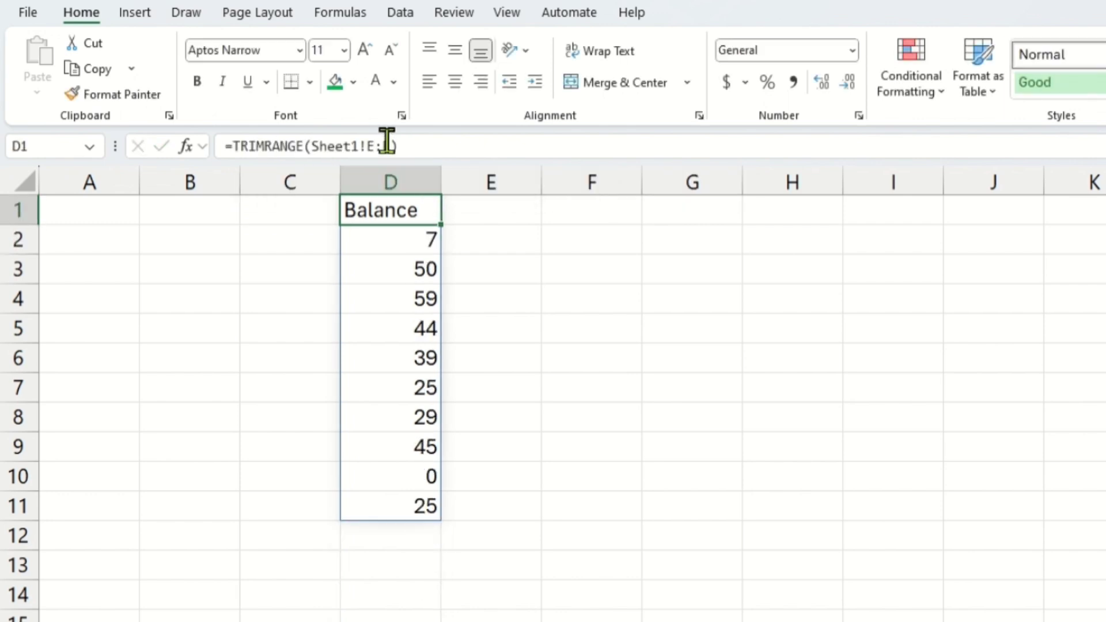
Set the row trim mode in D1 to 1 (Leading), making the formula =TRIMRANGE(Sheet1!E:E,1)
{"action": "left_click", "coordinate": [390, 147]}
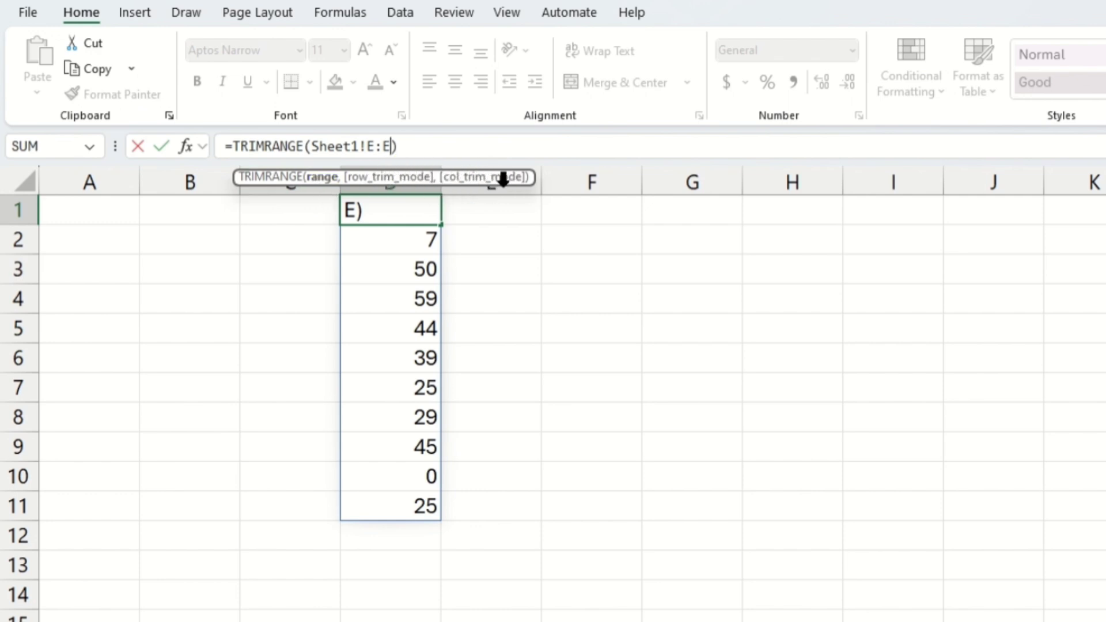
{"action": "type", "text": ","}
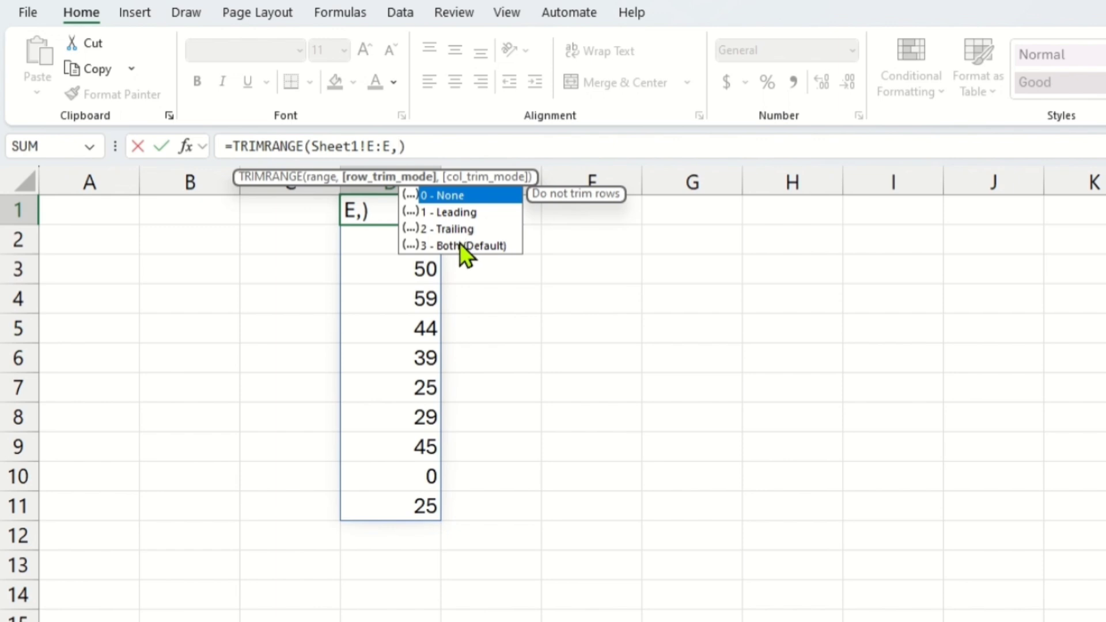
{"action": "key", "text": "Down"}
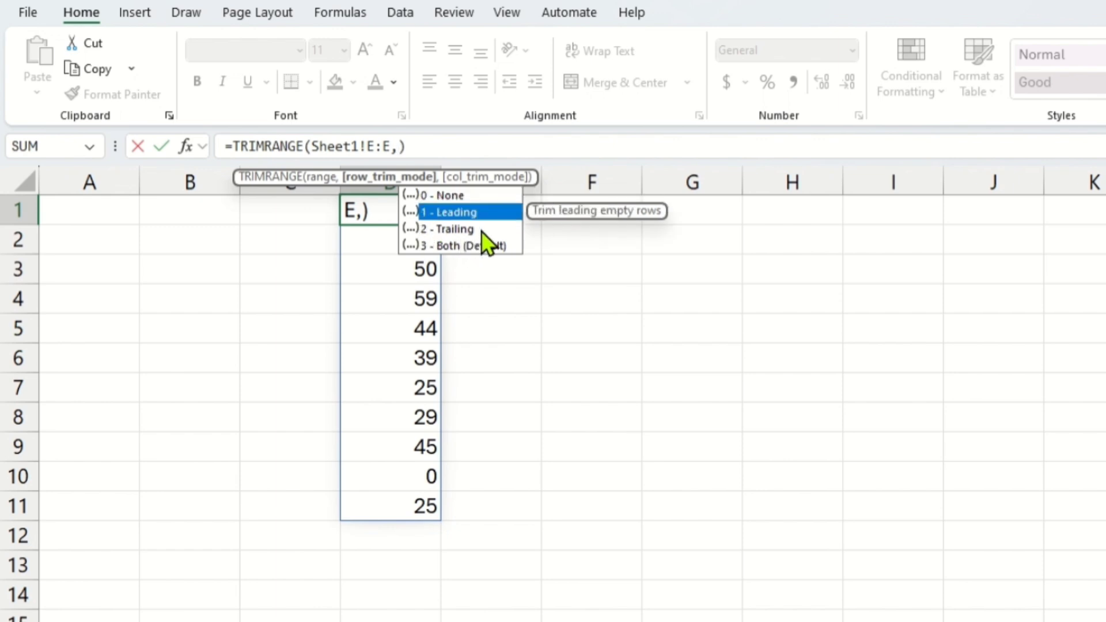
{"action": "key", "text": "Down"}
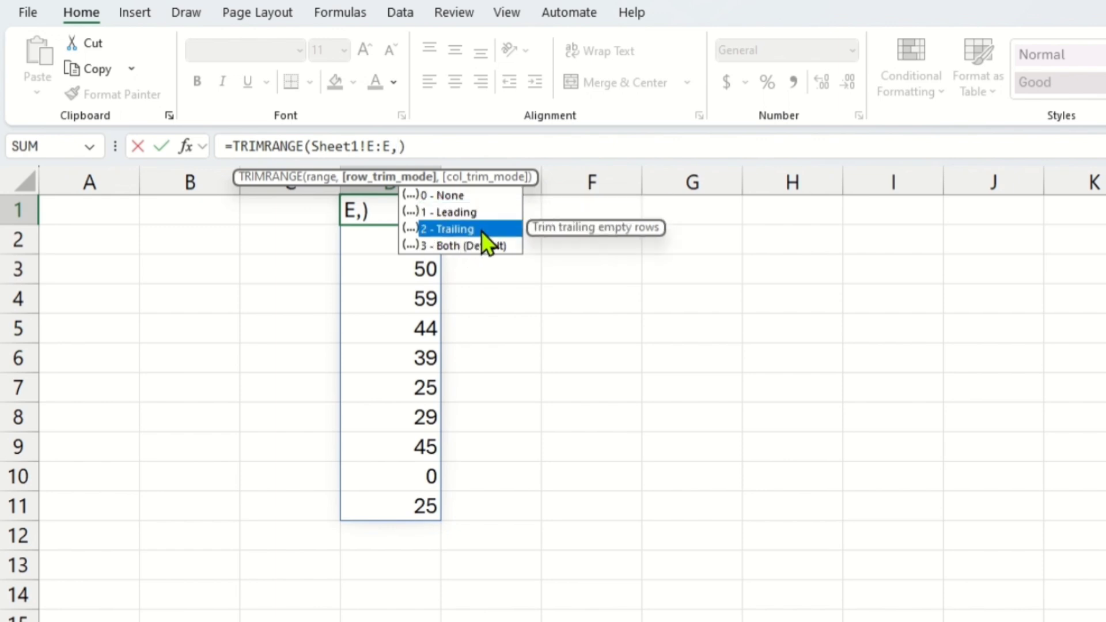
{"action": "key", "text": "Up"}
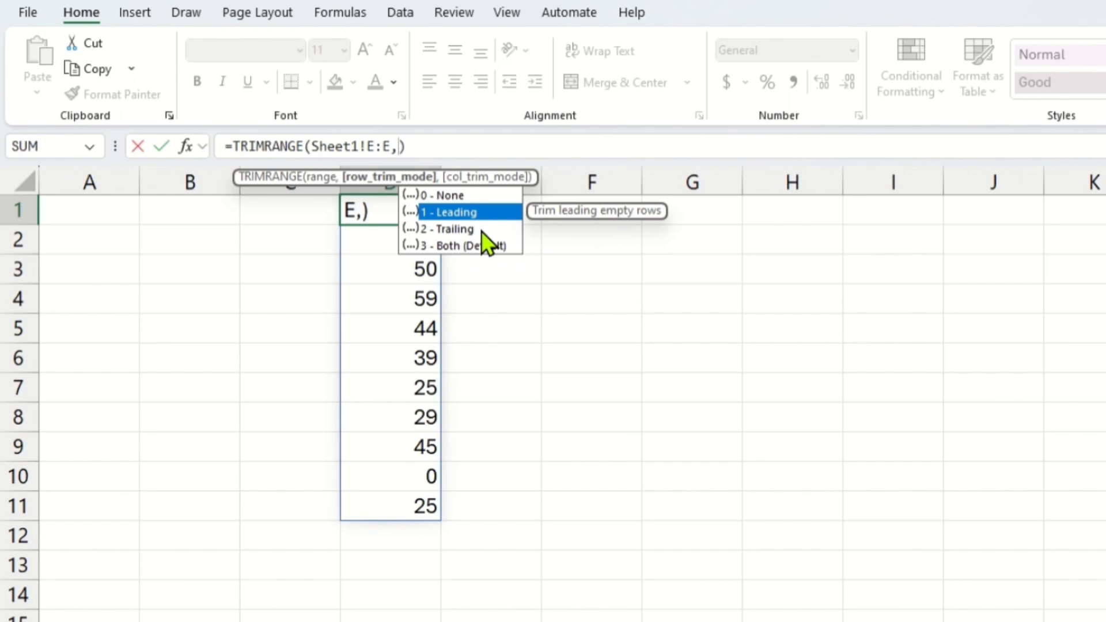
{"action": "type", "text": "1"}
{"action": "key", "text": "Return"}
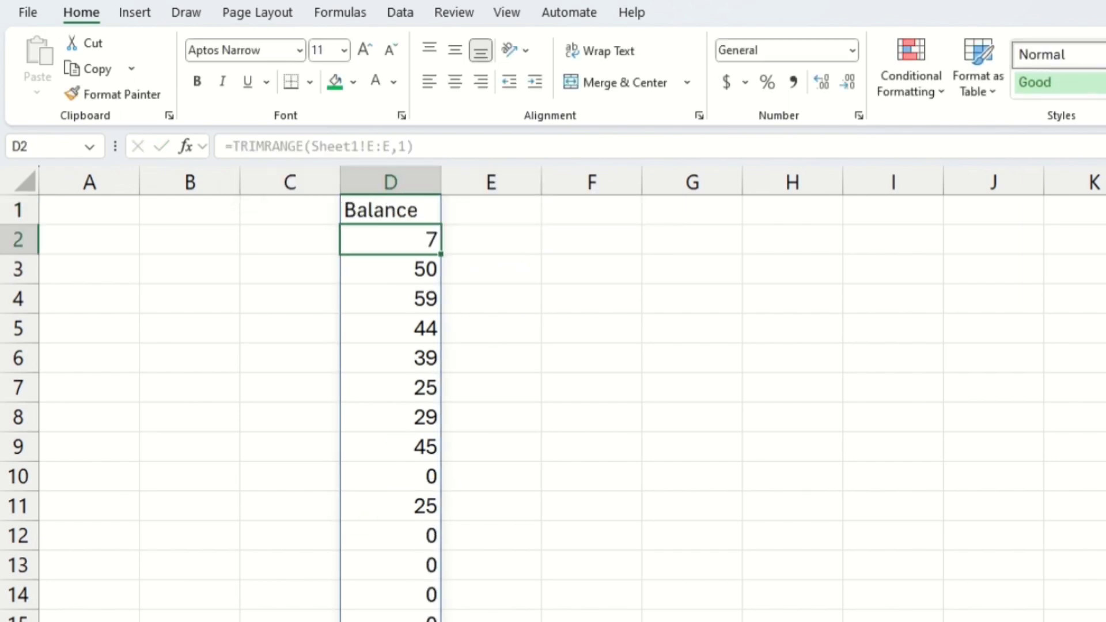
Set the row trim mode in D1 to 2, making the formula =TRIMRANGE(Sheet1!E:E,2)
{"action": "key", "text": "Up"}
{"action": "key", "text": "F2"}
{"action": "left_click", "coordinate": [416, 148]}
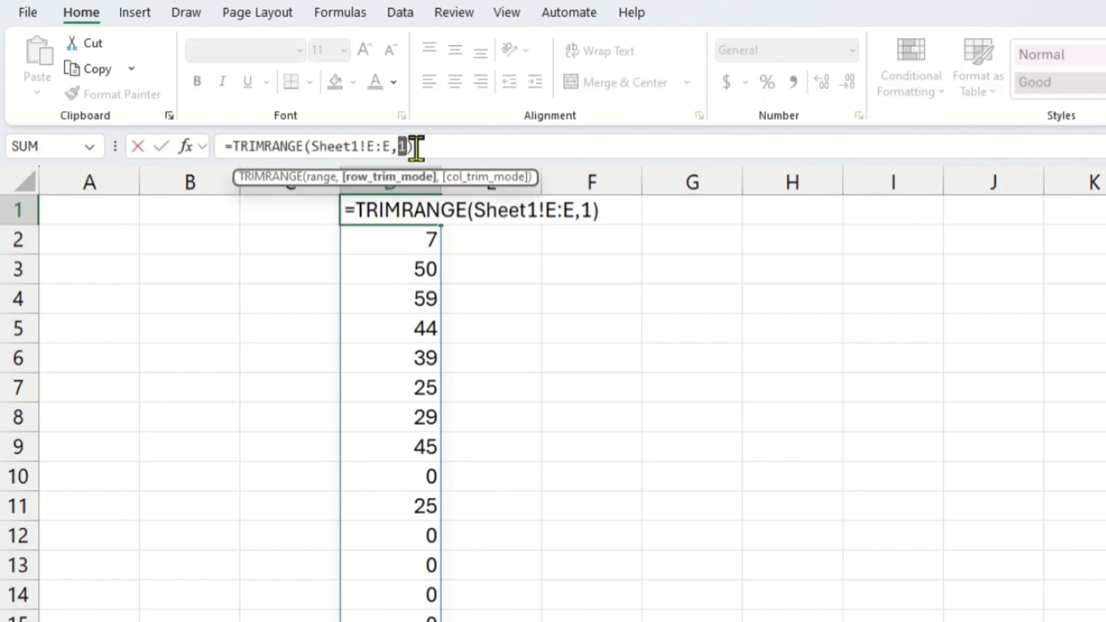
{"action": "type", "text": "2"}
{"action": "key", "text": "Return"}
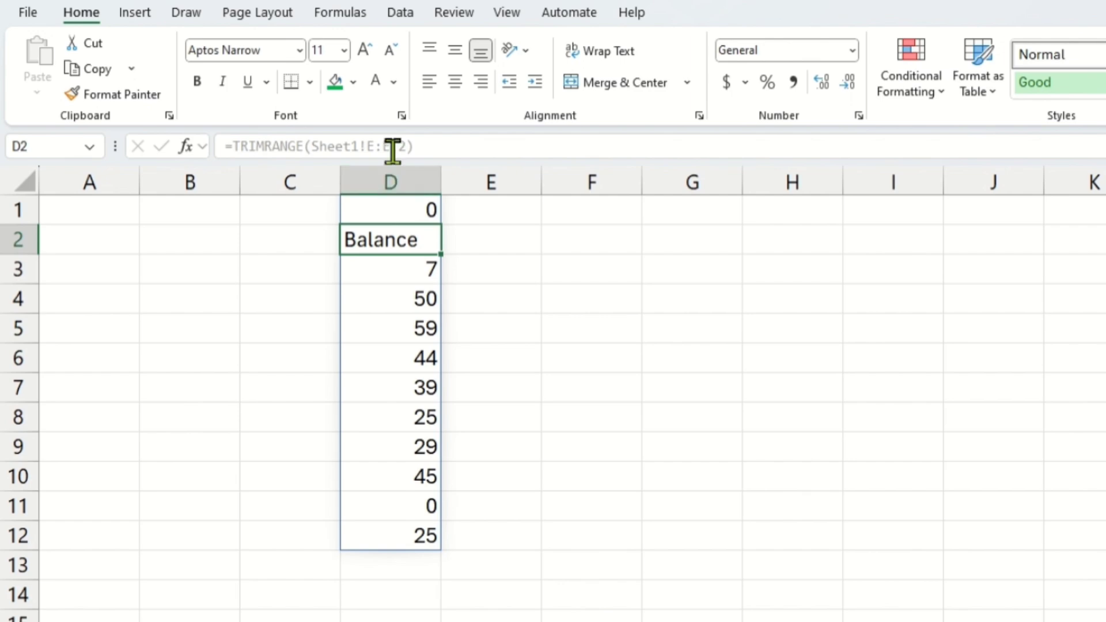
Remove the row trim mode argument from the D1 formula, making it =TRIMRANGE(Sheet1!E:E)
{"action": "left_click", "coordinate": [403, 213]}
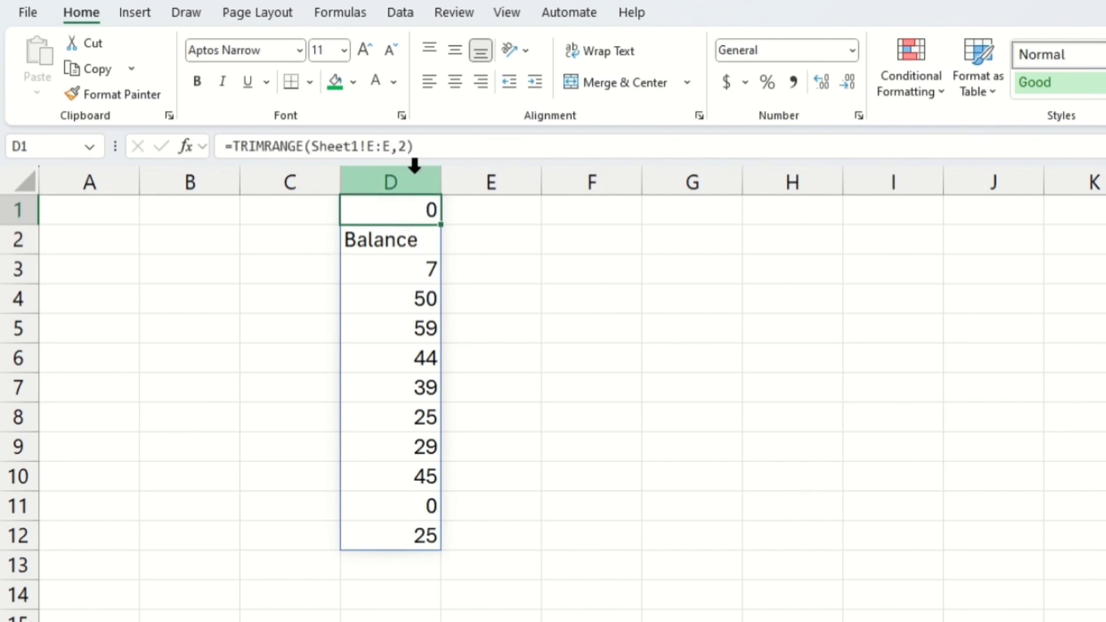
{"action": "left_click", "coordinate": [391, 148]}
{"action": "left_click_drag", "start_coordinate": [398, 148], "coordinate": [411, 147]}
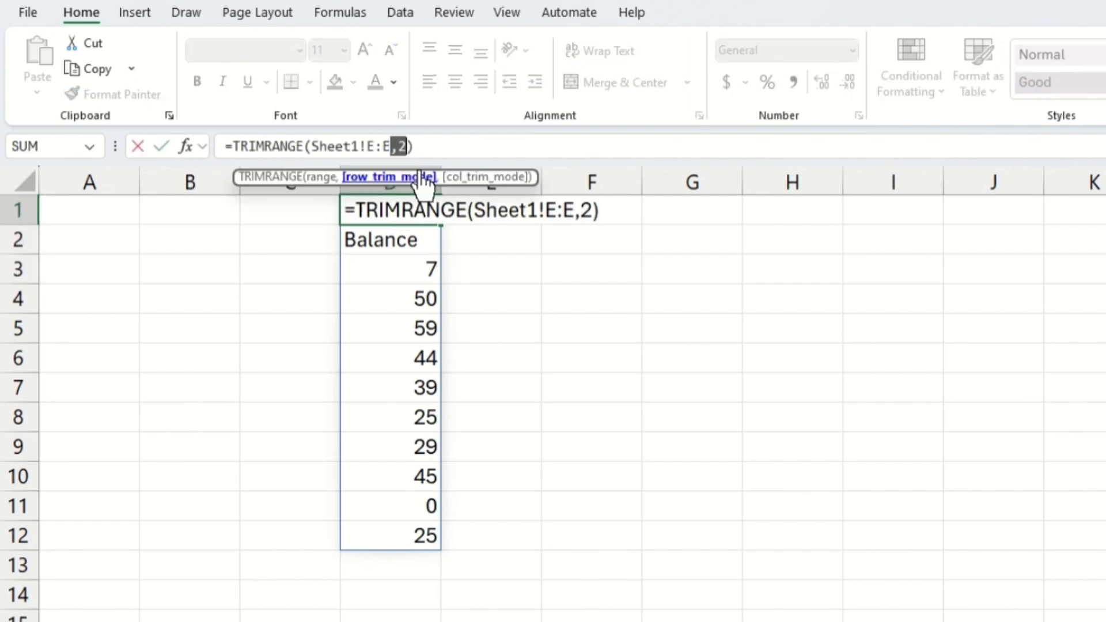
{"action": "key", "text": "BackSpace"}
{"action": "key", "text": "Return"}
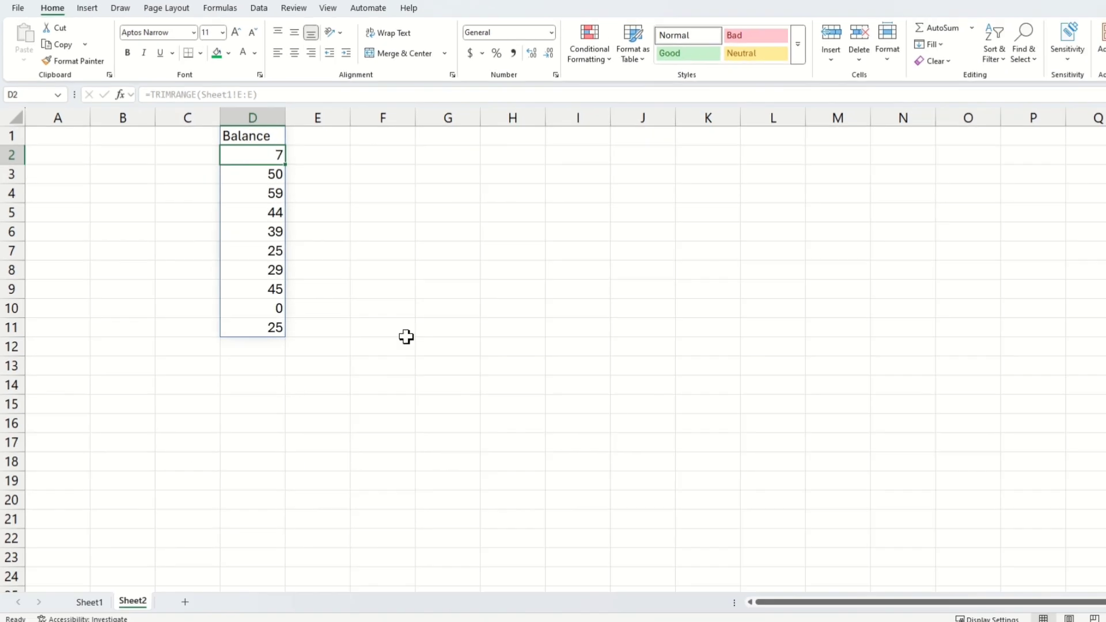
{"action": "left_click", "coordinate": [337, 281]}
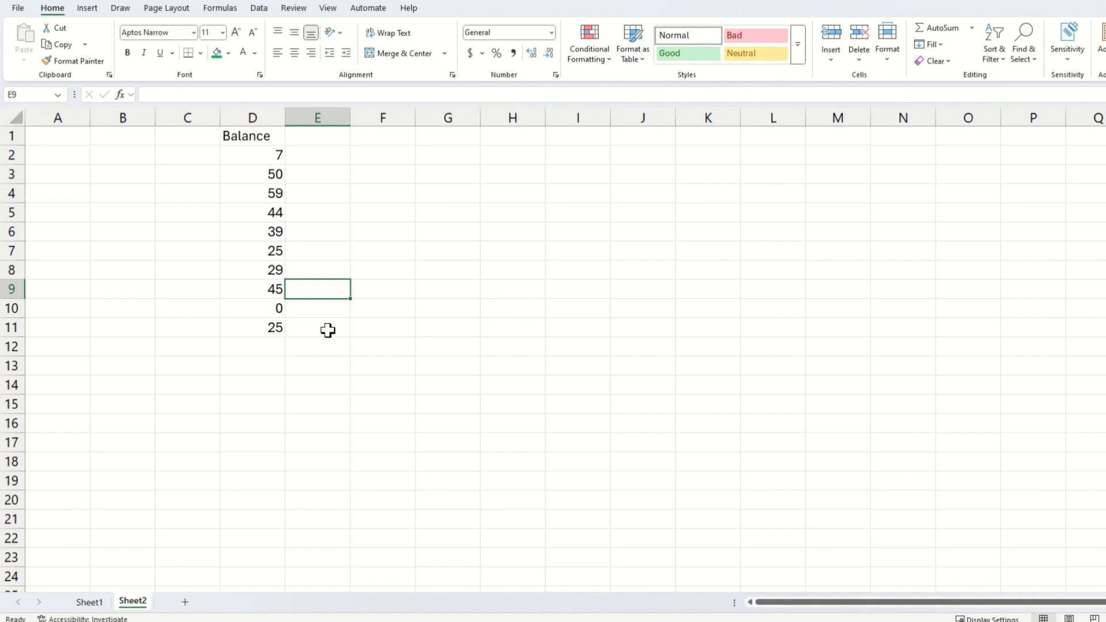
On Sheet1, remove the dot operators from E3 and wrap the In Stock range in TRIMRANGE, making it =TRIMRANGE(C3:C15)-D3:D15
{"action": "left_click", "coordinate": [92, 609]}
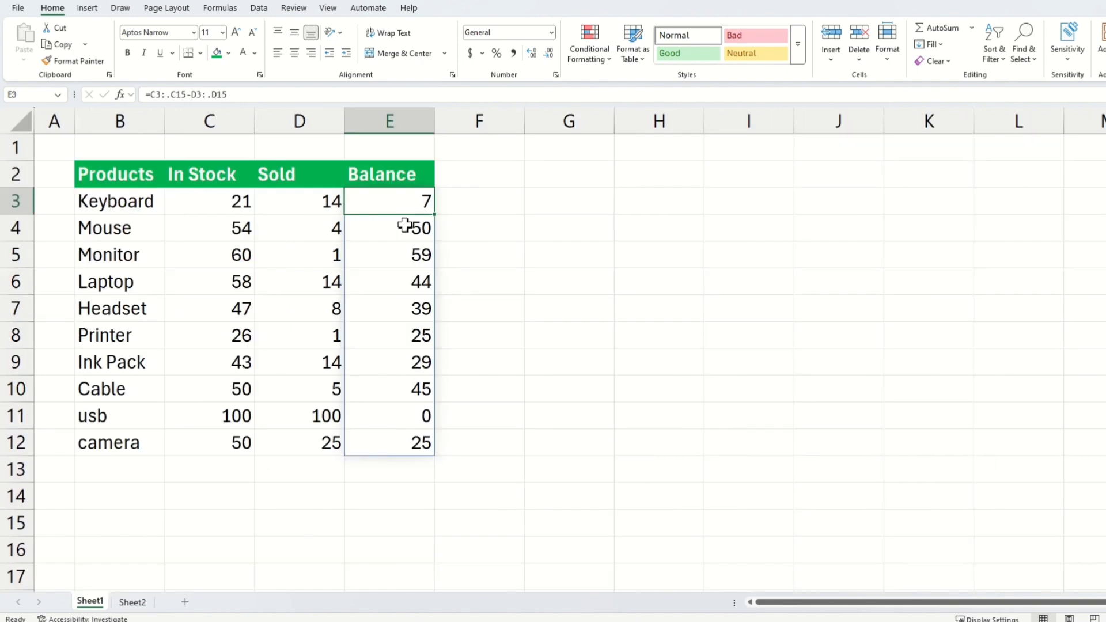
{"action": "double_click", "coordinate": [385, 193]}
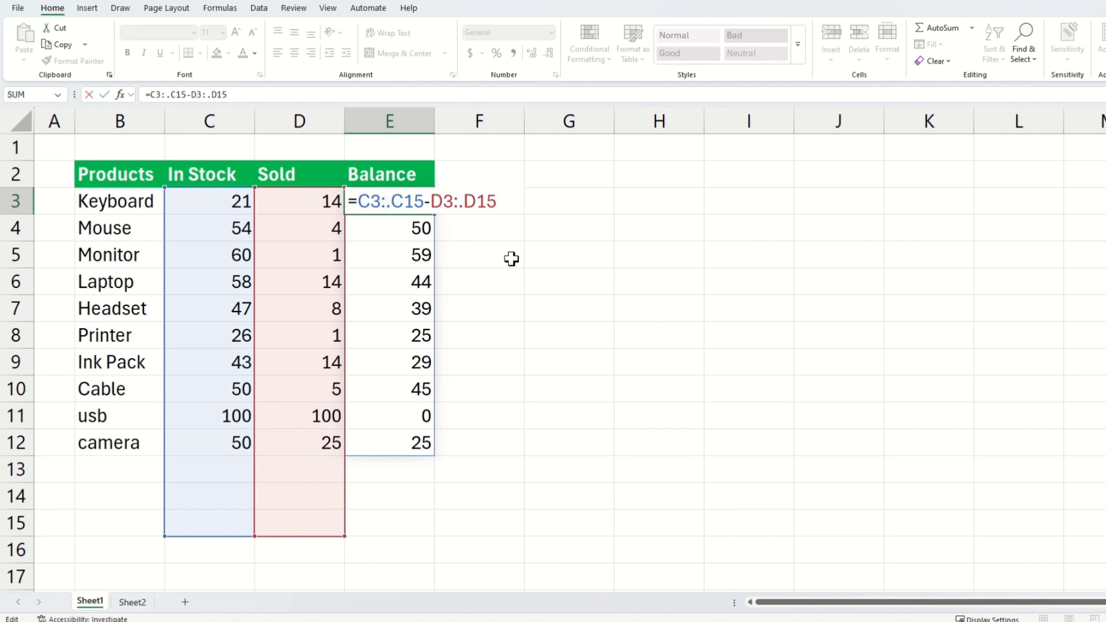
{"action": "key", "text": "Delete"}
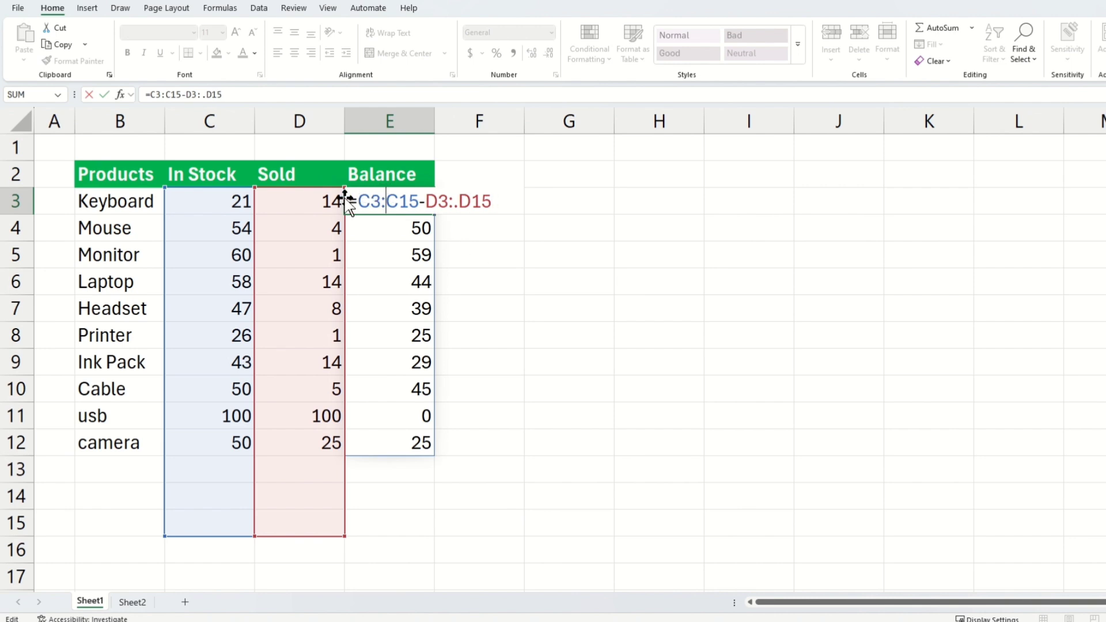
{"action": "type", "text": "Trimran"}
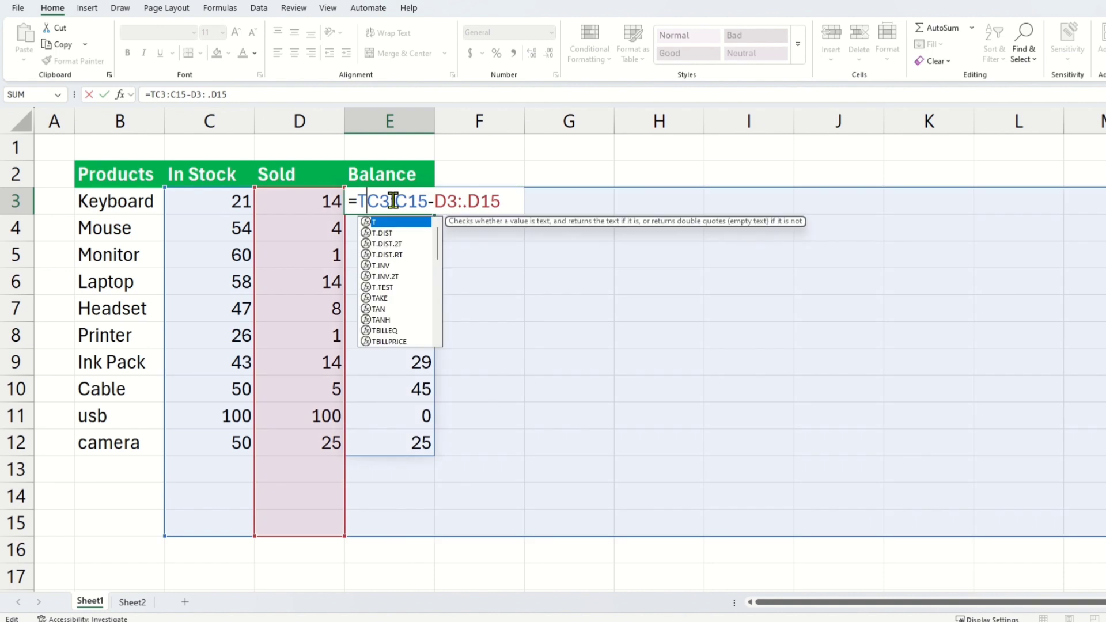
{"action": "key", "text": "Tab"}
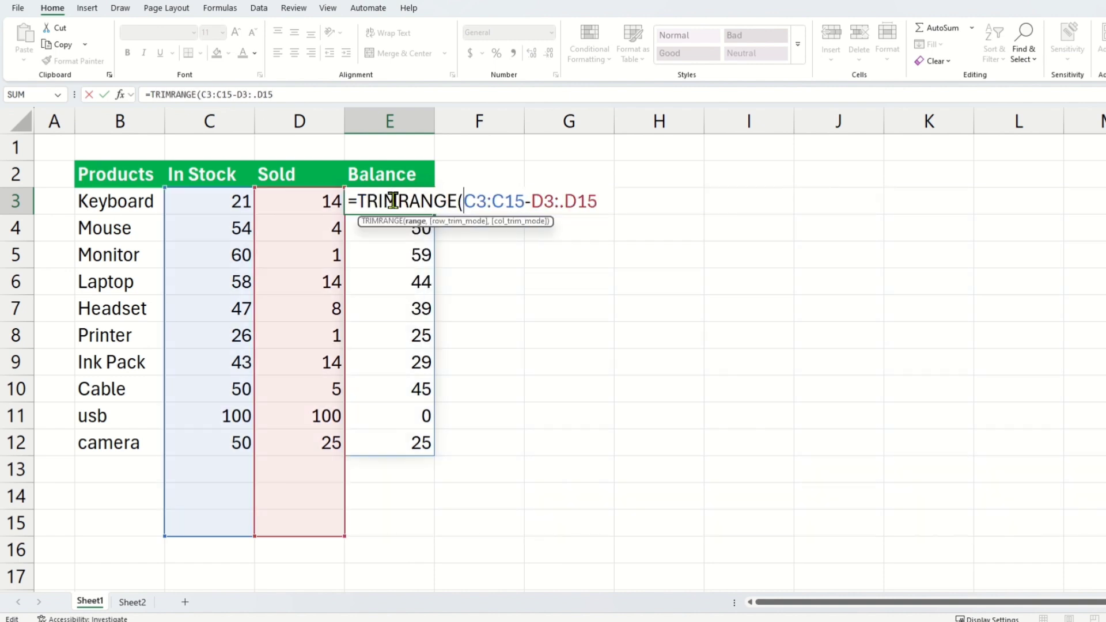
{"action": "key", "text": "Return"}
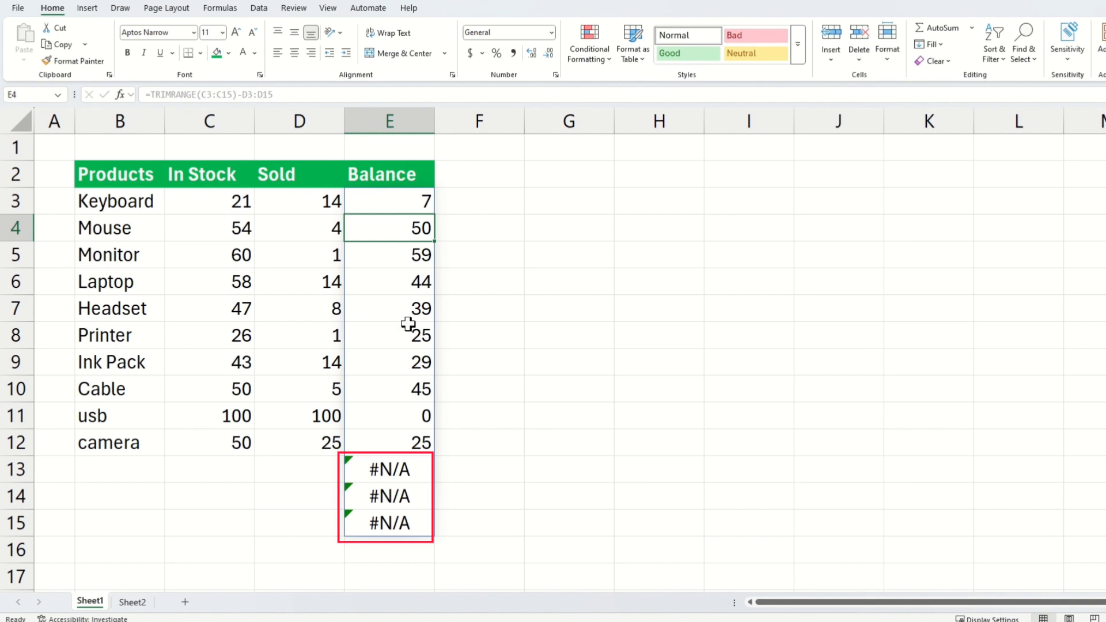
Wrap the Sold range in E3 in TRIMRANGE as well, making the formula =TRIMRANGE(C3:C15)-TRIMRANGE(D3:D15)
{"action": "double_click", "coordinate": [429, 204]}
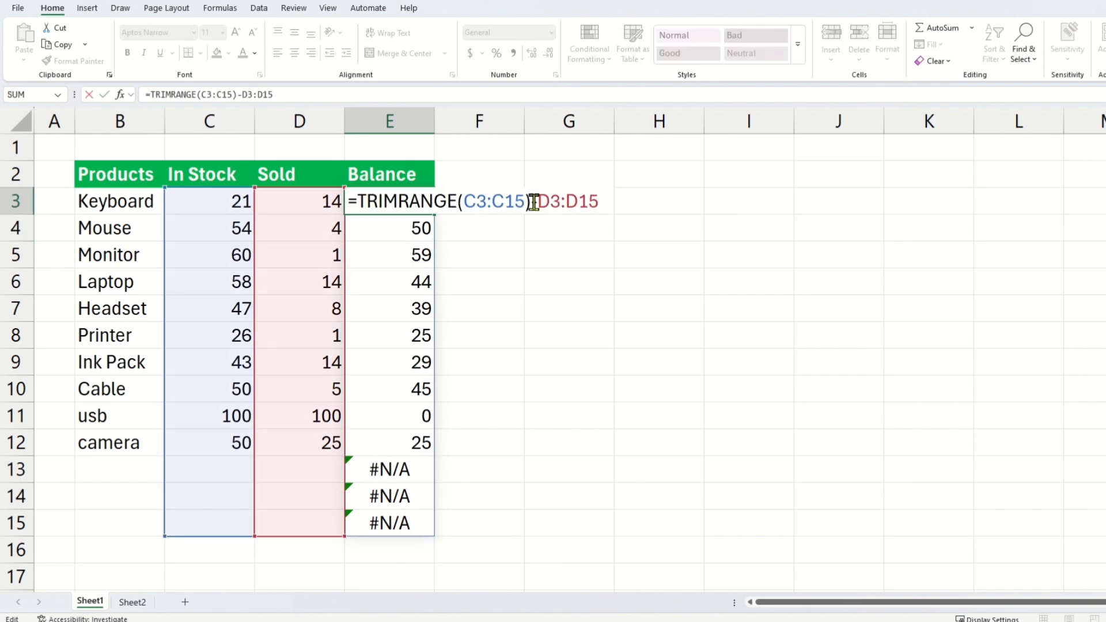
{"action": "left_click", "coordinate": [536, 202]}
{"action": "type", "text": "trimra"}
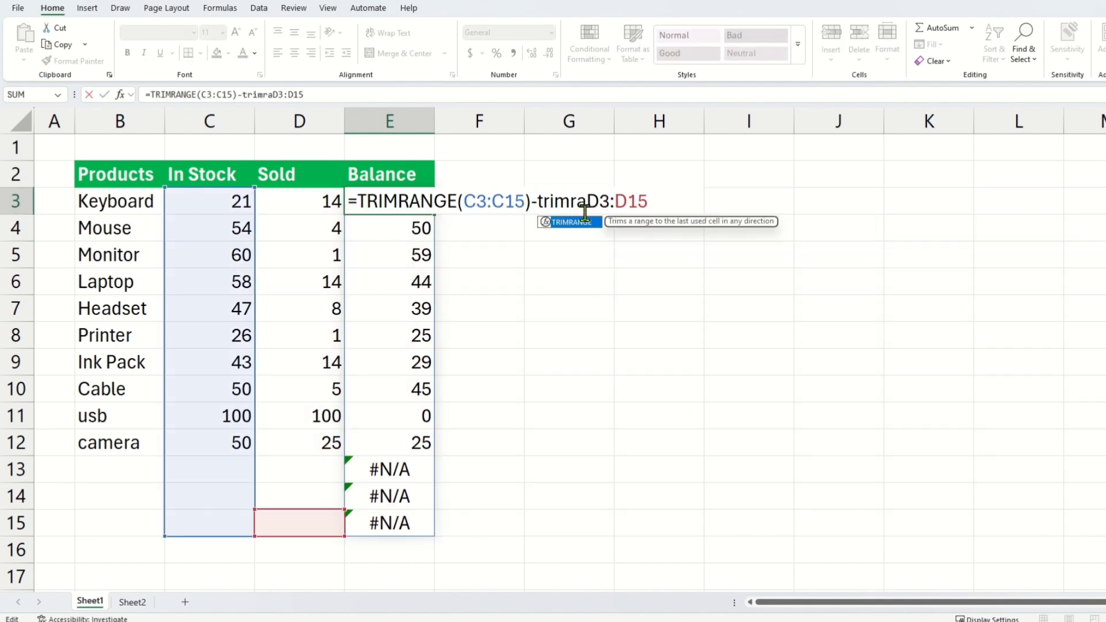
{"action": "key", "text": "Tab"}
{"action": "type", "text": ")"}
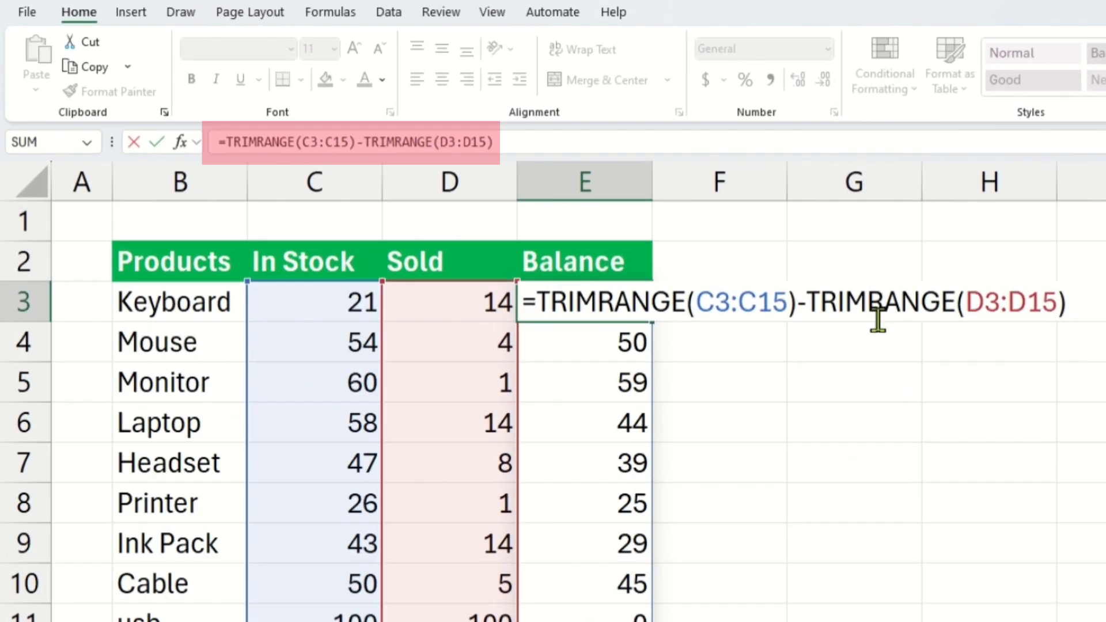
{"action": "key", "text": "Return"}
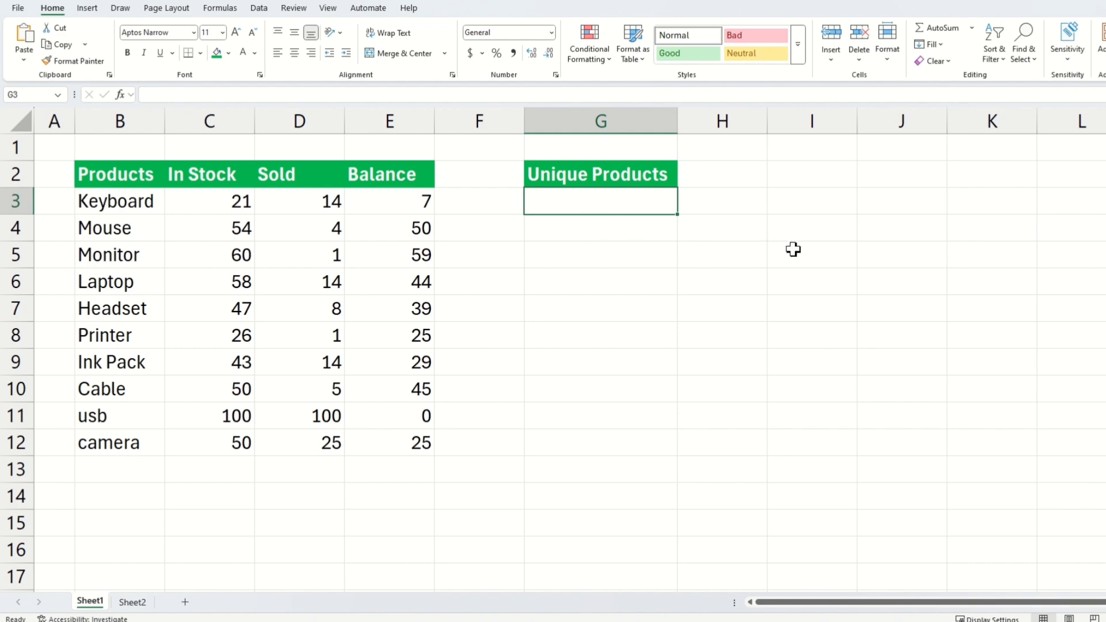
Enter the formula =UNIQUE(B:B) in G3 under the Unique Products header
{"action": "type", "text": "=unu"}
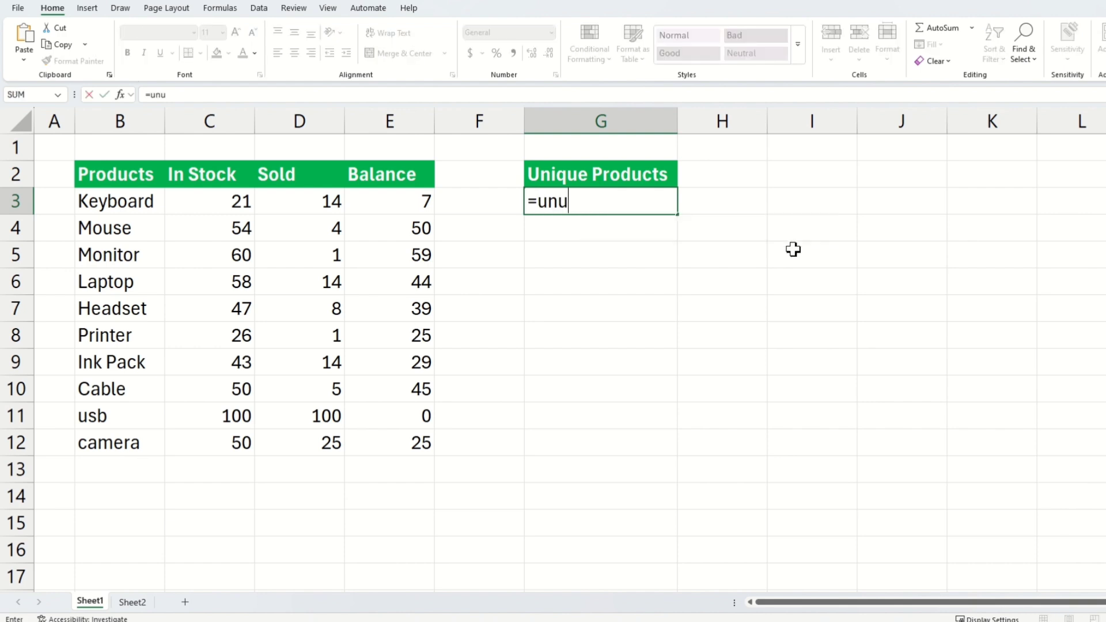
{"action": "key", "text": "BackSpace"}
{"action": "type", "text": "ique"}
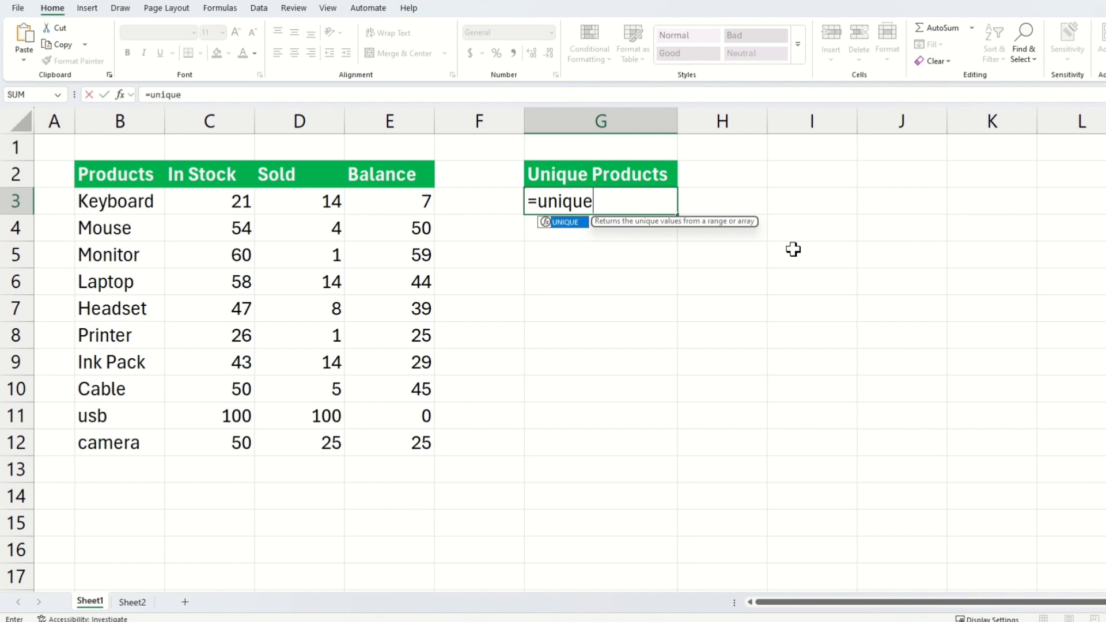
{"action": "key", "text": "Tab"}
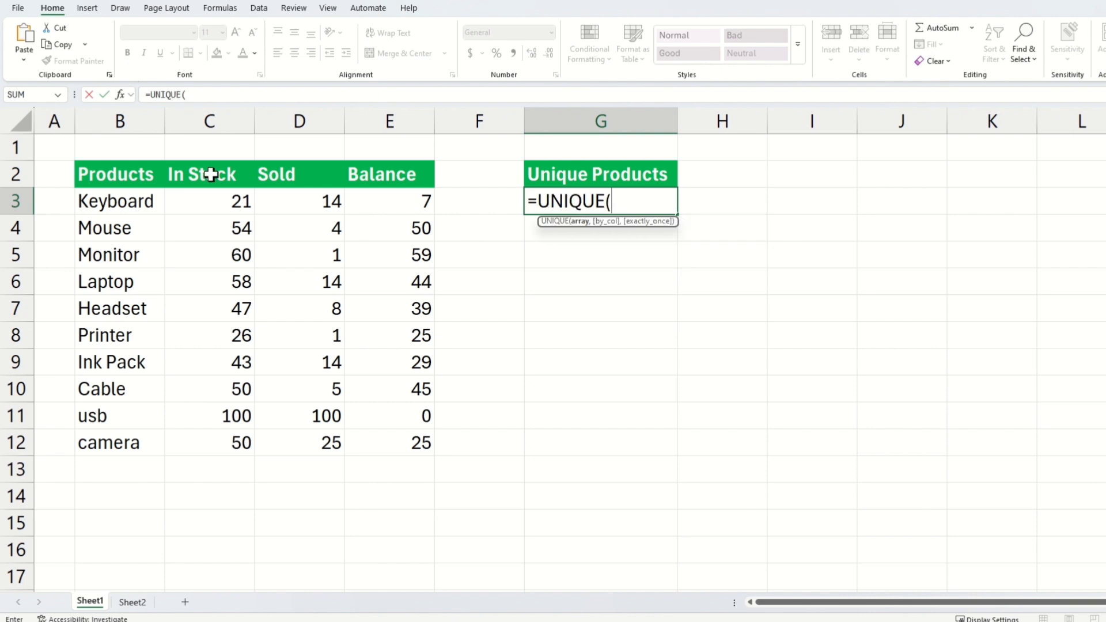
{"action": "left_click", "coordinate": [132, 118]}
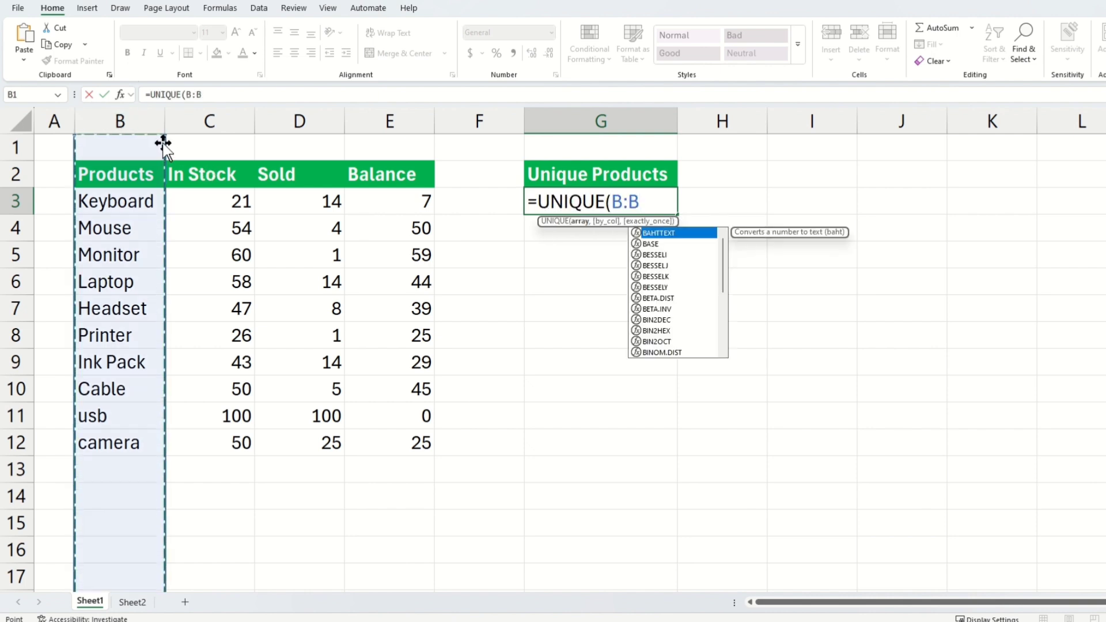
{"action": "type", "text": ")"}
{"action": "key", "text": "Return"}
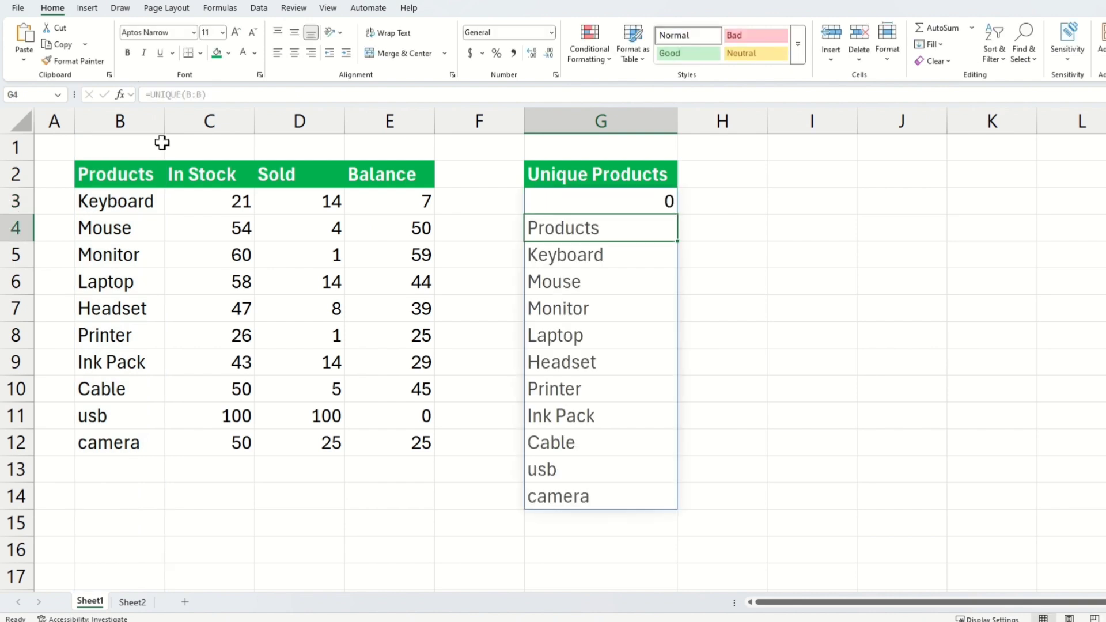
Add dot operators on both sides of the colon in the G3 formula, making it =UNIQUE(B.:.B)
{"action": "left_click", "coordinate": [644, 202]}
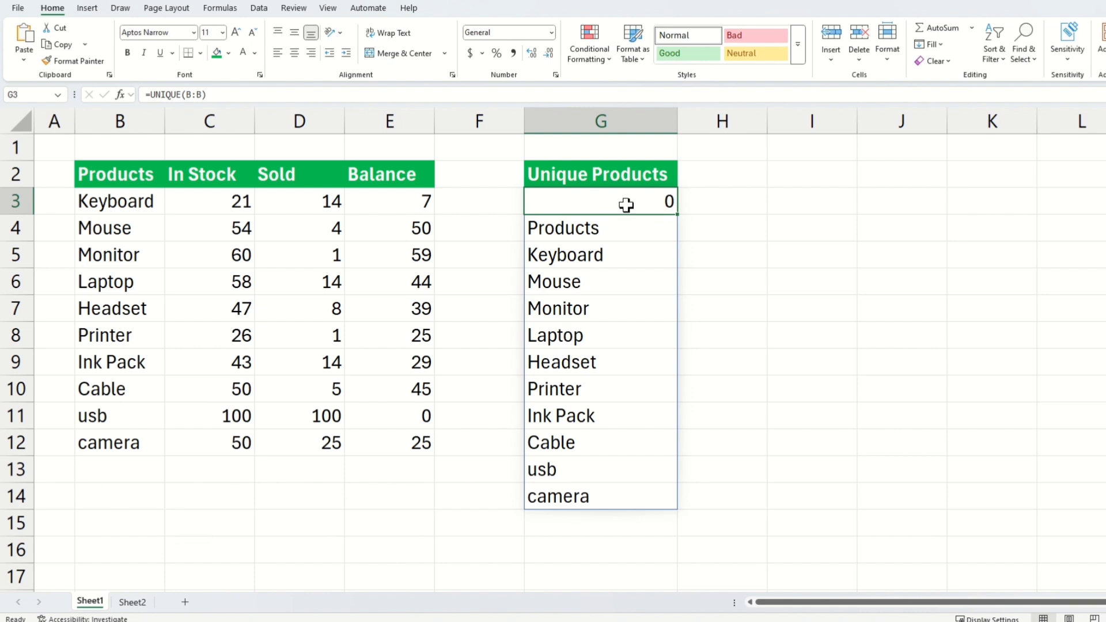
{"action": "key", "text": "F2"}
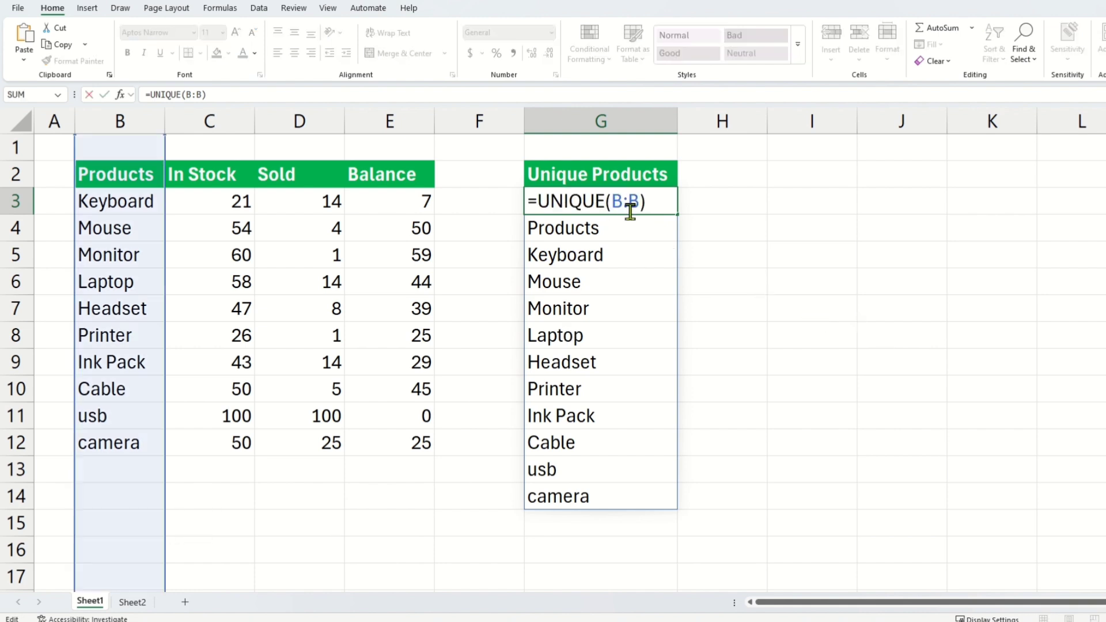
{"action": "type", "text": ".:"}
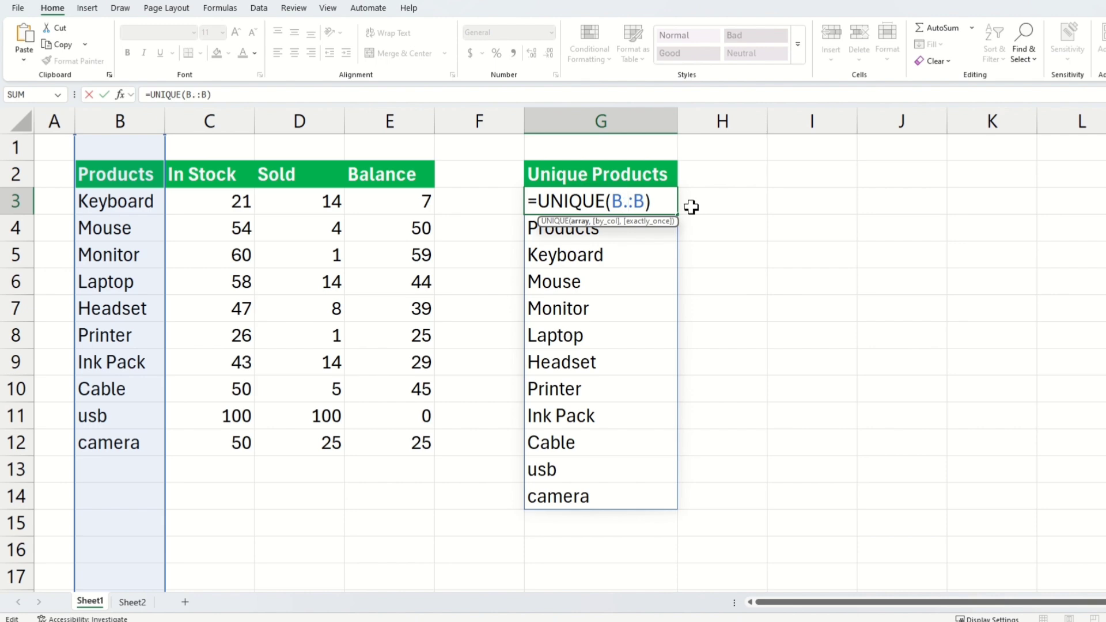
{"action": "type", "text": "."}
{"action": "key", "text": "Return"}
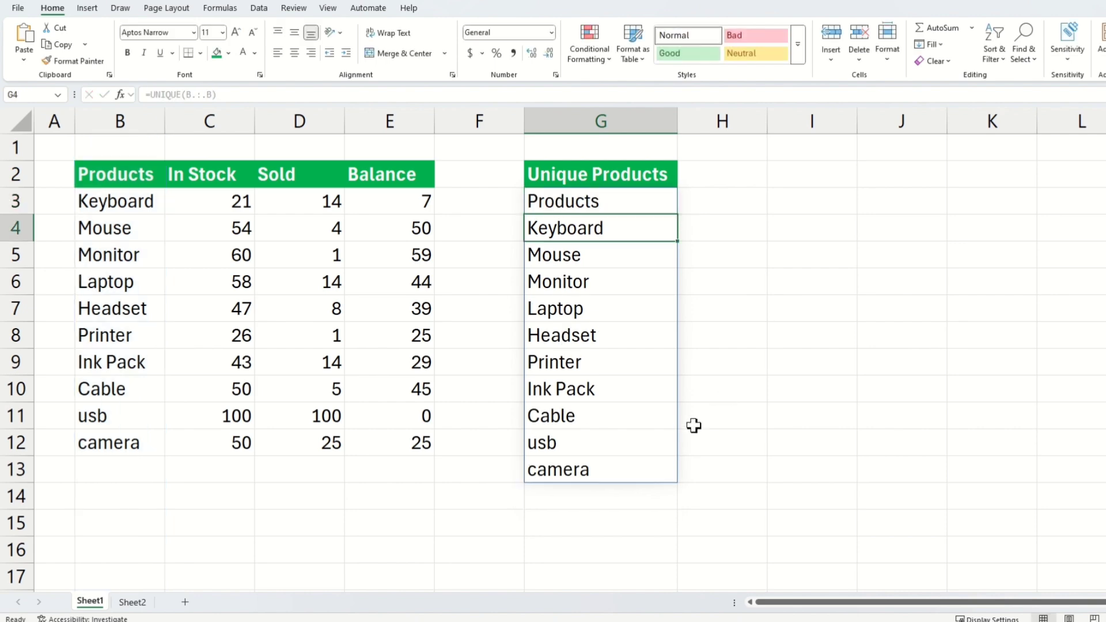
{"action": "left_click", "coordinate": [106, 463]}
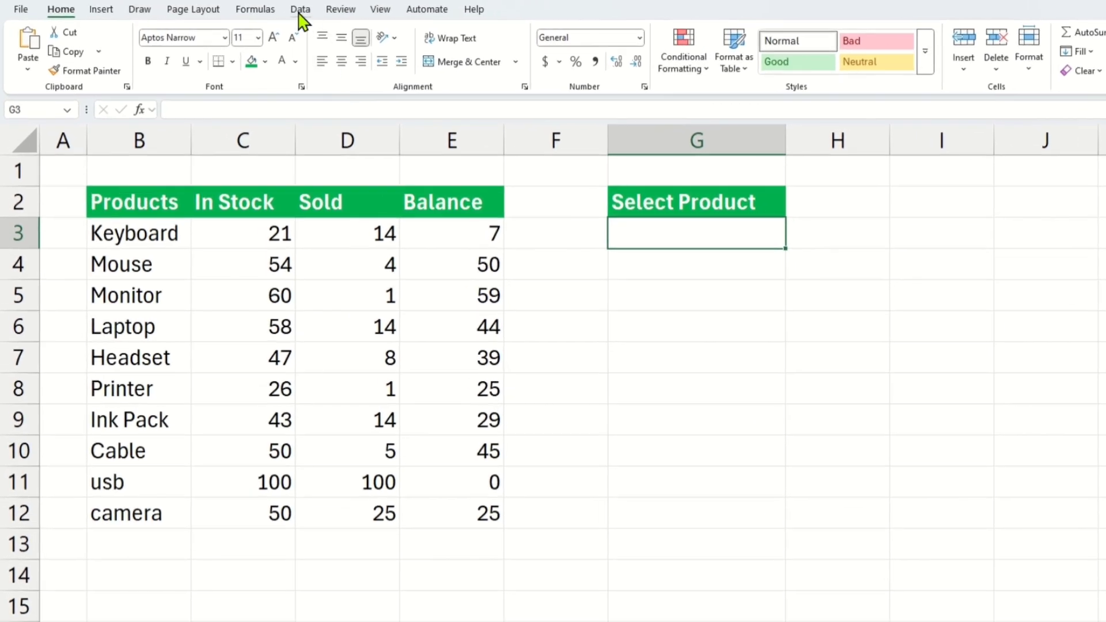
Add a List data validation to G3 under Select Product with the source =$B$3:$B$16, and open its drop-down list
{"action": "left_click", "coordinate": [301, 10]}
{"action": "left_click", "coordinate": [404, 46]}
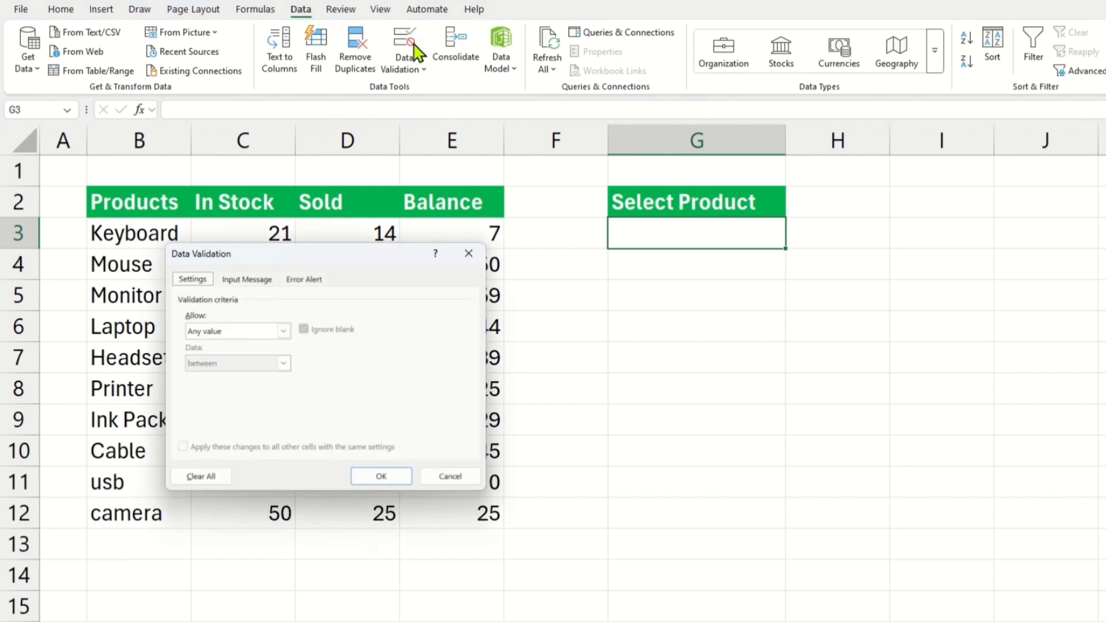
{"action": "left_click_drag", "start_coordinate": [338, 251], "coordinate": [713, 284]}
{"action": "left_click", "coordinate": [666, 354]}
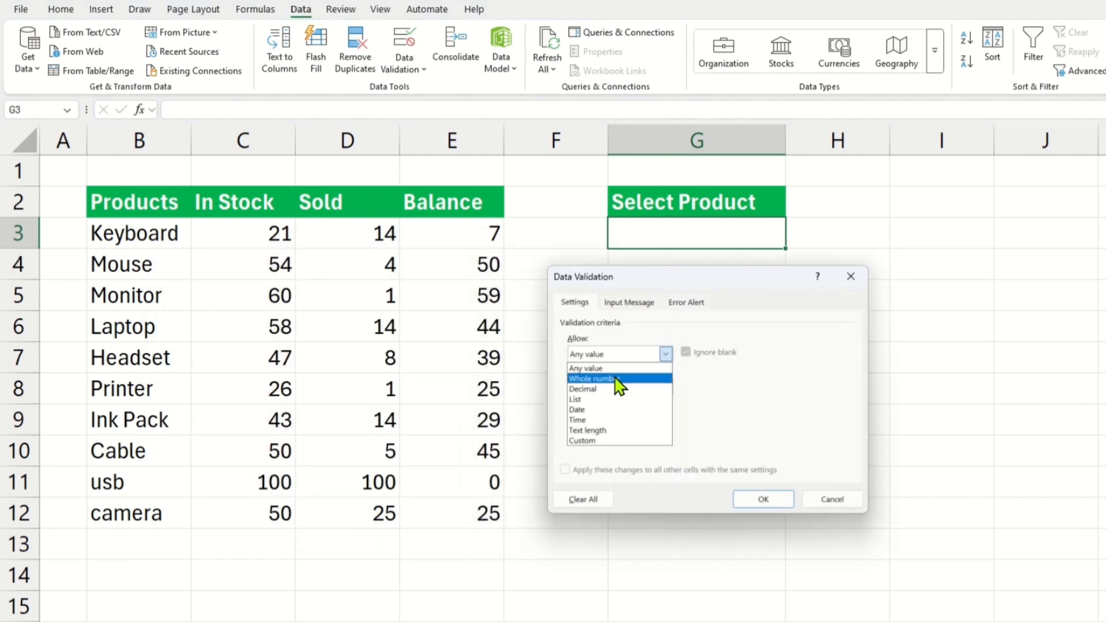
{"action": "left_click", "coordinate": [610, 396]}
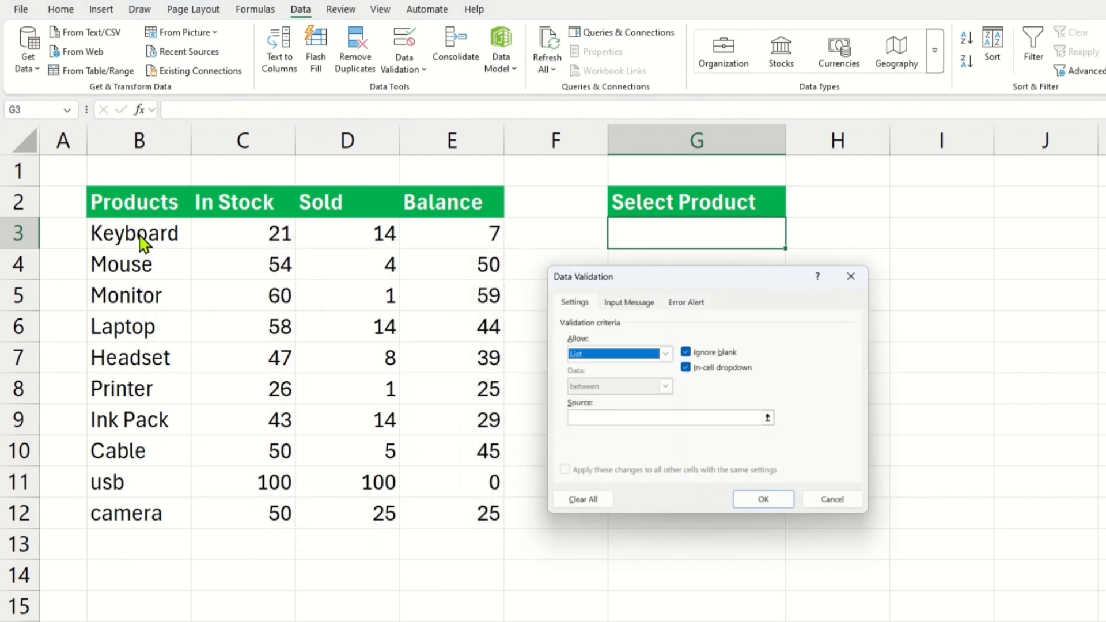
{"action": "left_click", "coordinate": [594, 417]}
{"action": "left_click_drag", "start_coordinate": [135, 240], "coordinate": [128, 620]}
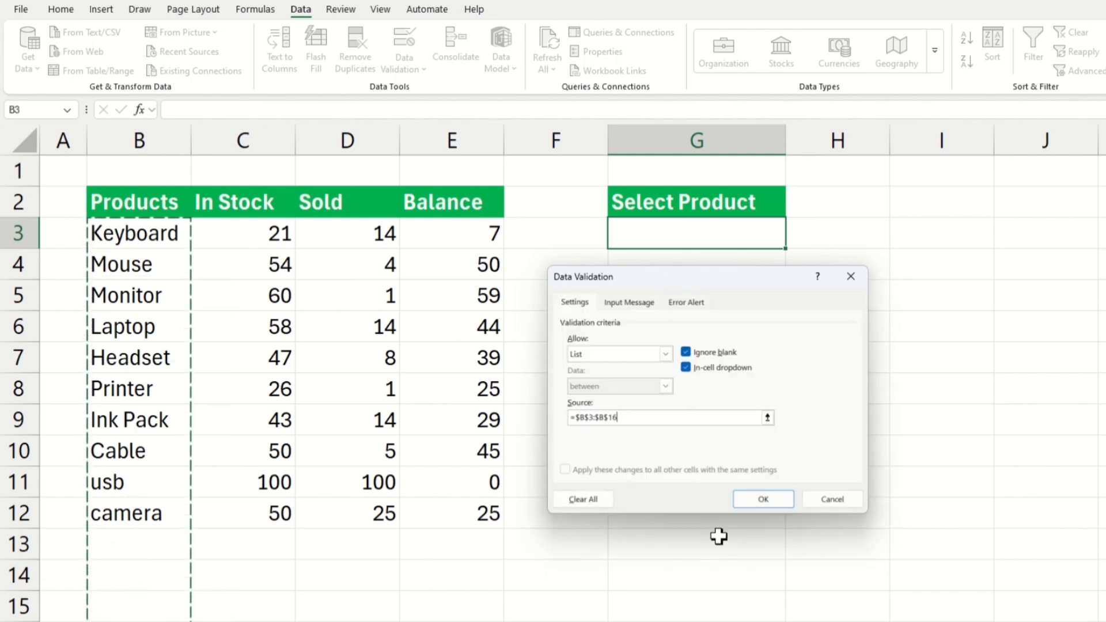
{"action": "left_click", "coordinate": [763, 498]}
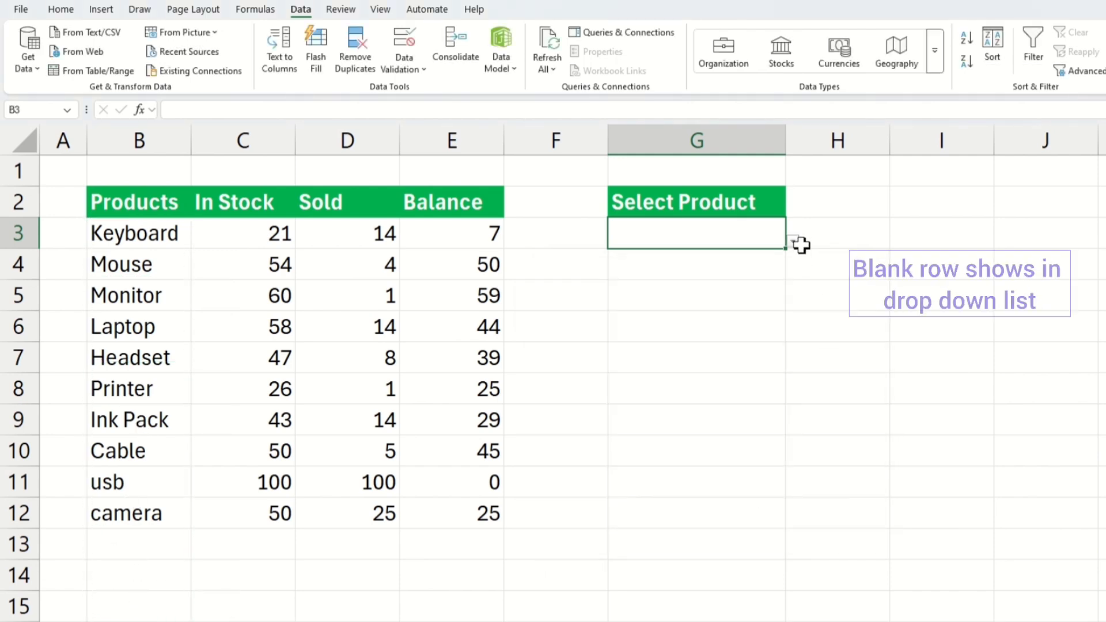
{"action": "left_click", "coordinate": [794, 241]}
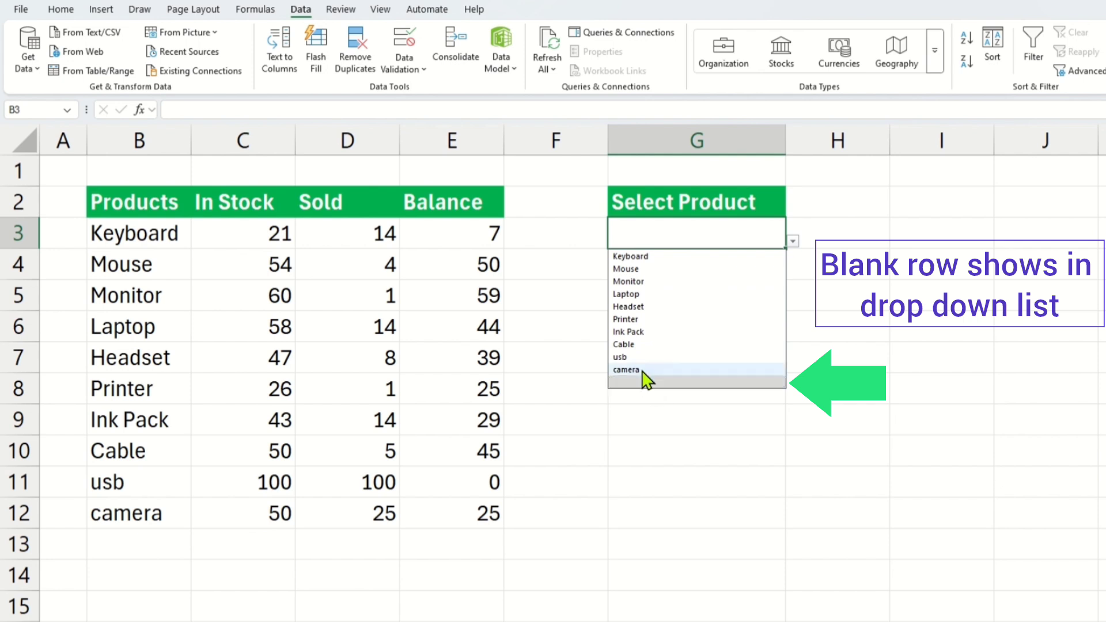
Add a dot operator after the colon in G3's data validation source, making it =$B$3:.$B$16, and open the drop-down list
{"action": "left_click", "coordinate": [700, 230]}
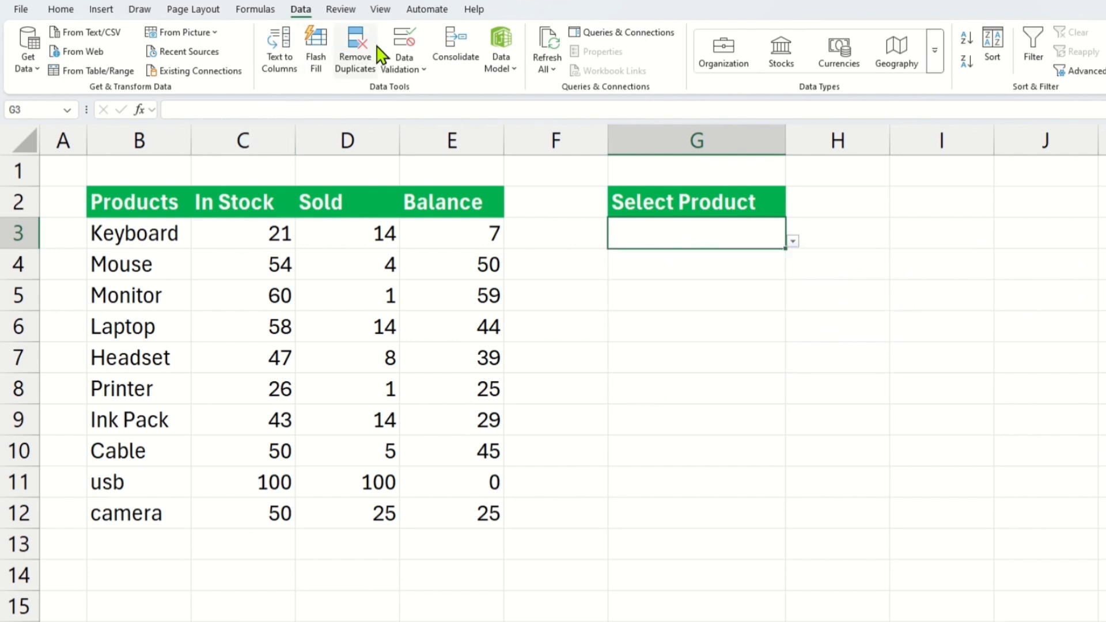
{"action": "left_click", "coordinate": [405, 43]}
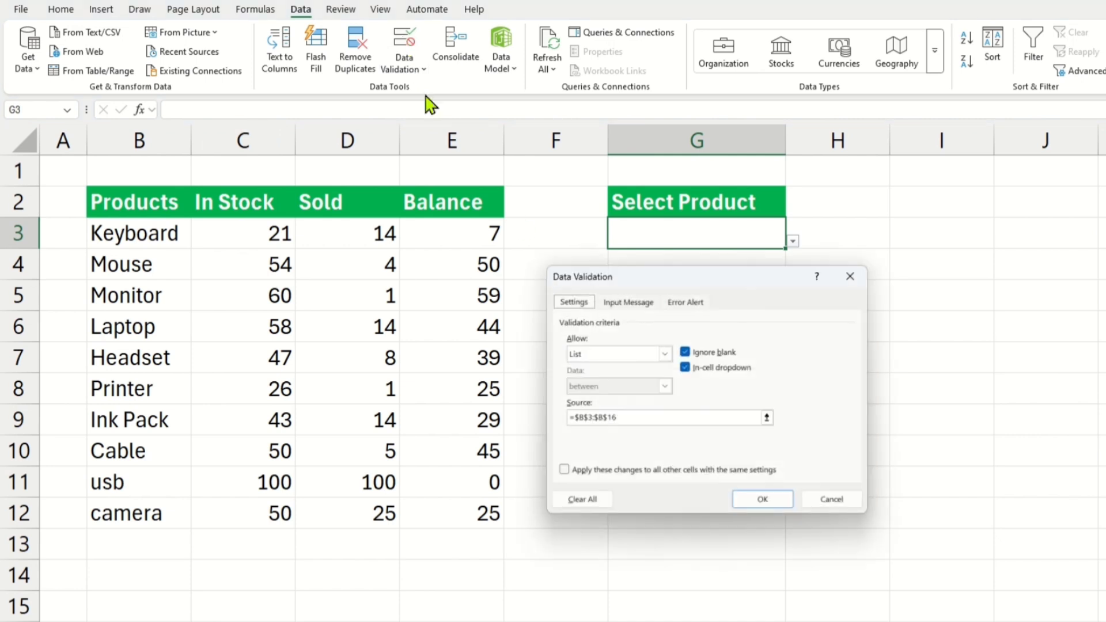
{"action": "left_click", "coordinate": [595, 417]}
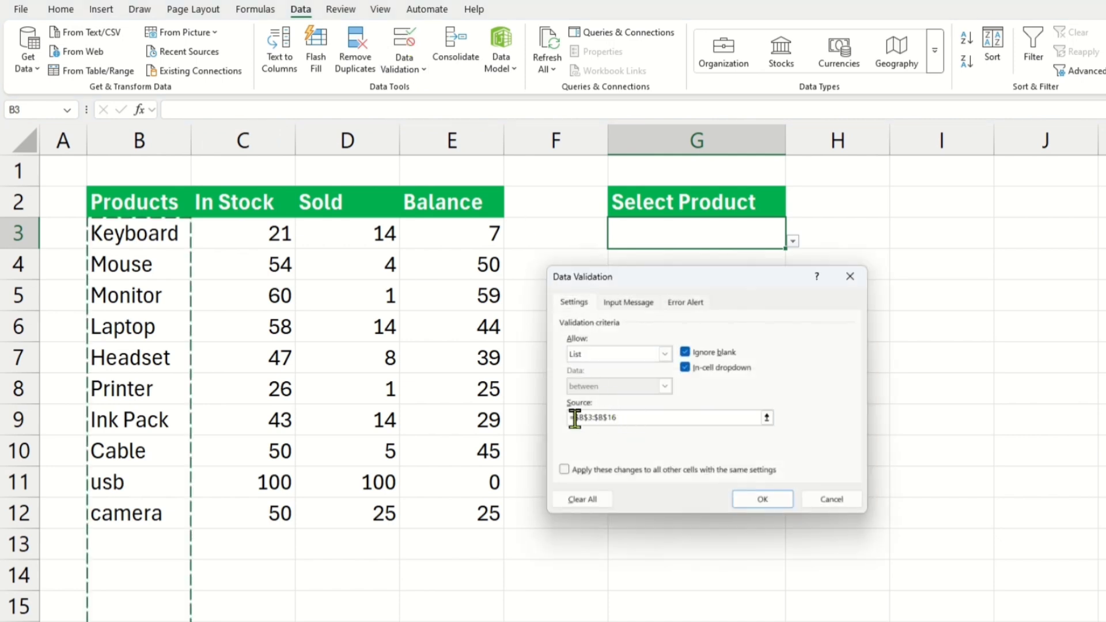
{"action": "type", "text": "."}
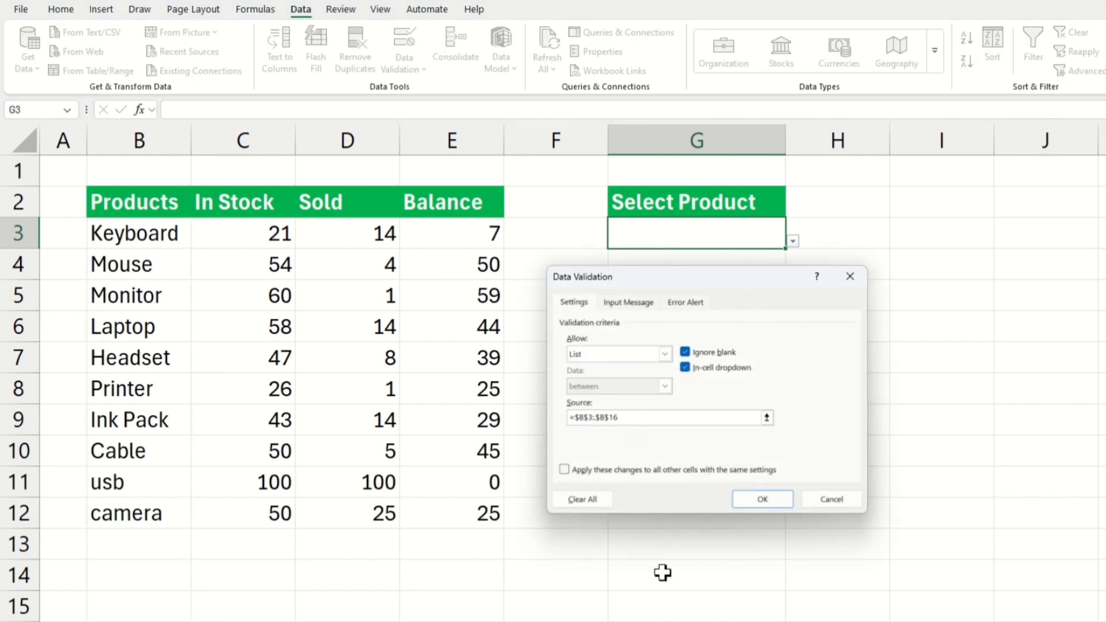
{"action": "left_click", "coordinate": [777, 502]}
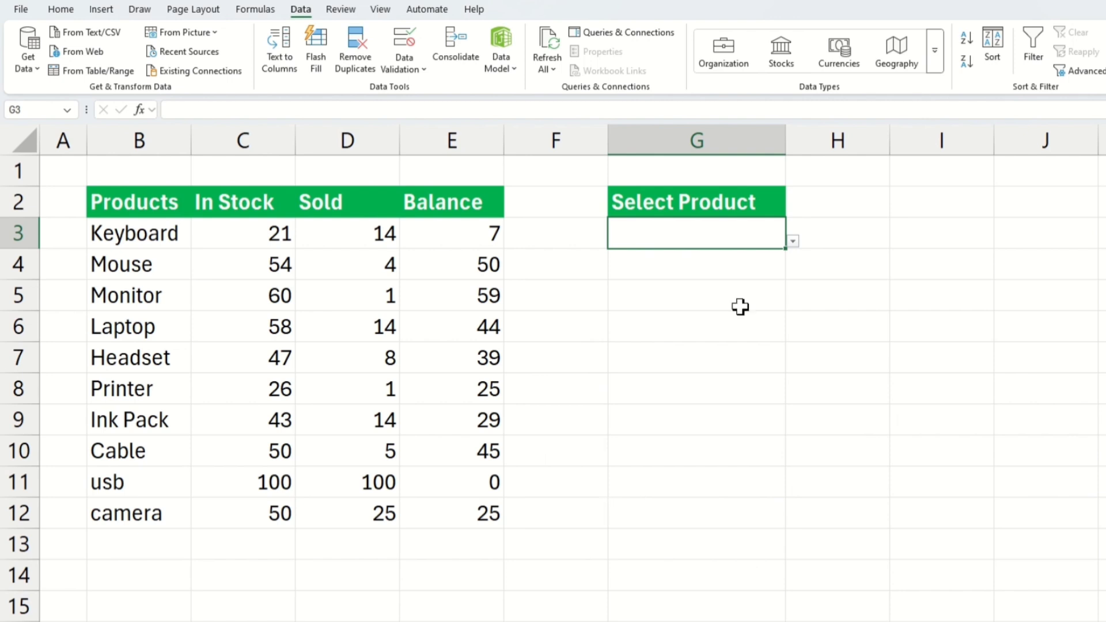
{"action": "left_click", "coordinate": [794, 242]}
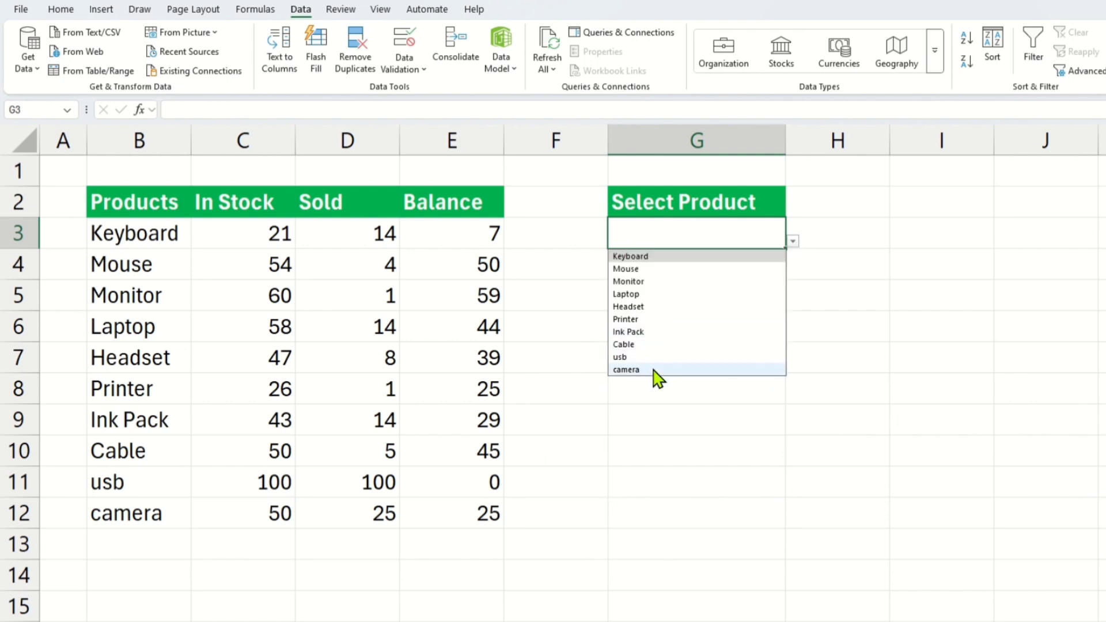
Add the product Pen in B13 and pick it from the drop-down list in G3
{"action": "left_click", "coordinate": [133, 545]}
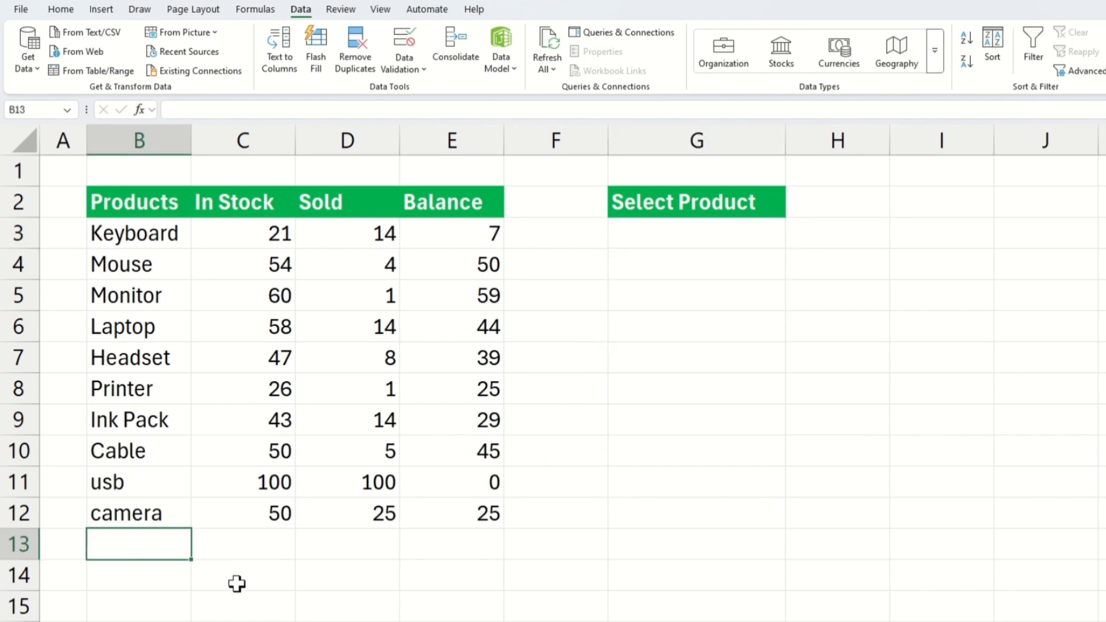
{"action": "type", "text": "Pen"}
{"action": "key", "text": "Return"}
{"action": "left_click", "coordinate": [752, 244]}
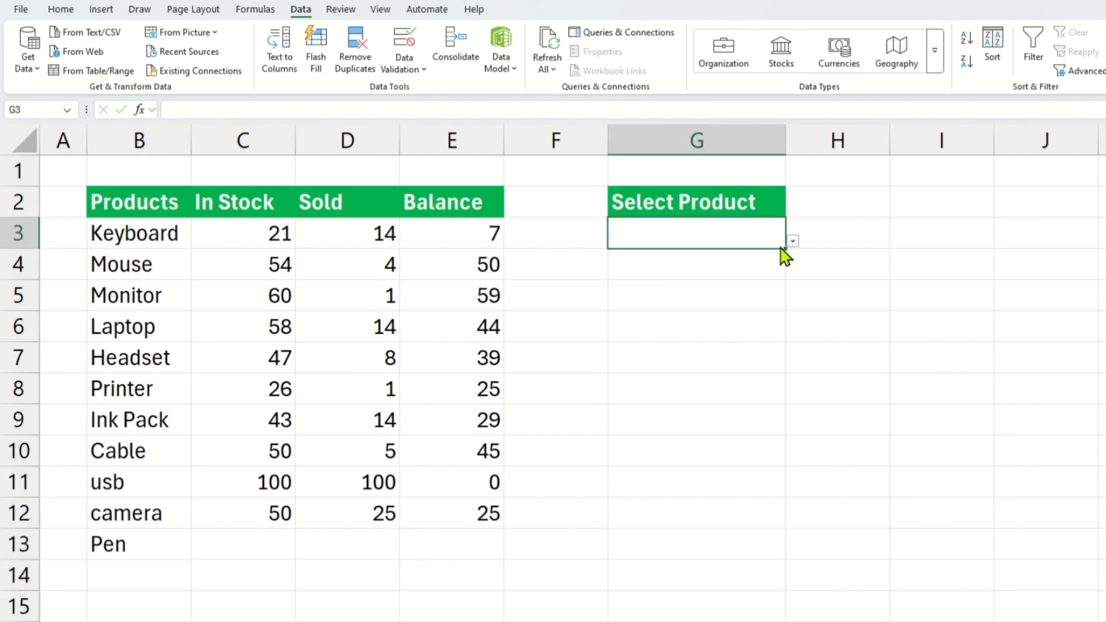
{"action": "left_click", "coordinate": [794, 241]}
{"action": "left_click", "coordinate": [642, 382]}
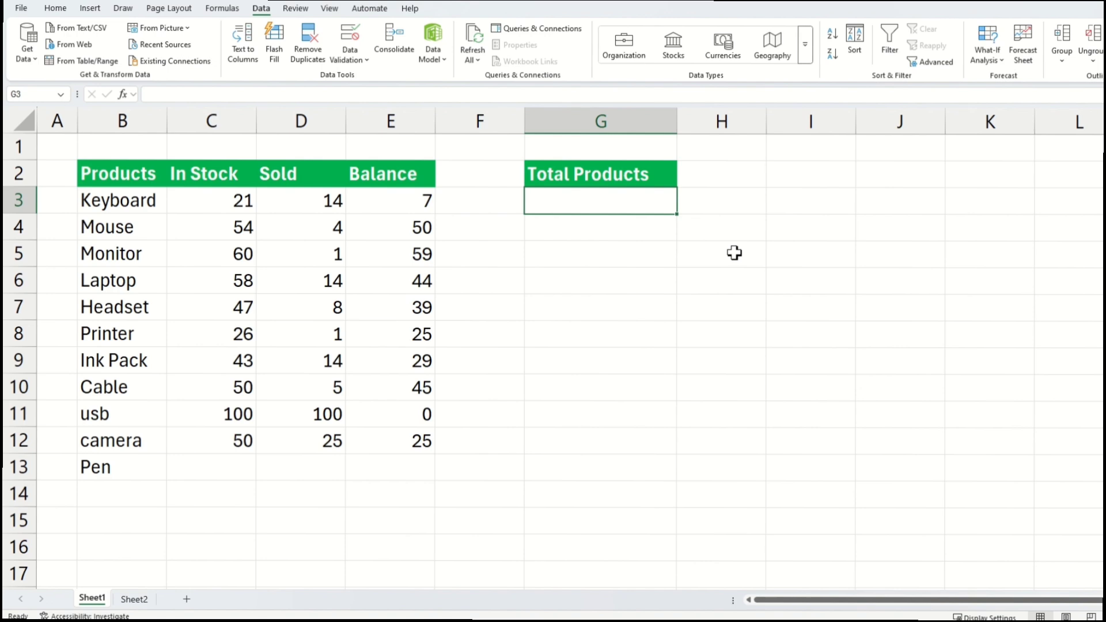
Enter the formula =COUNTA(UNIQUE(B3:B16)) in G3 under the Total Products header
{"action": "type", "text": "=counta"}
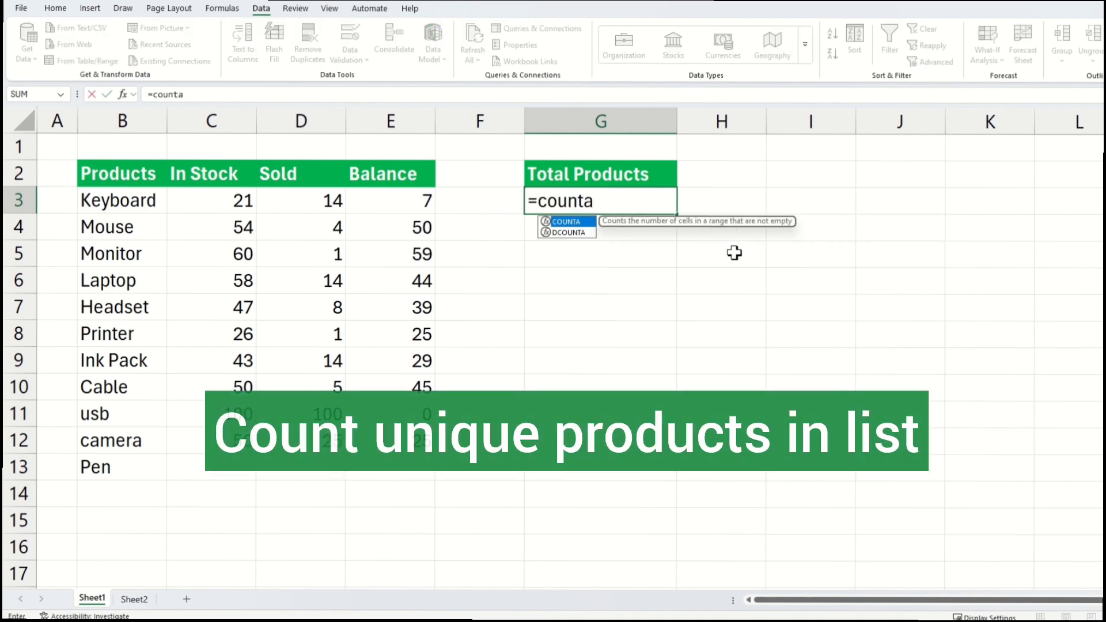
{"action": "type", "text": "(uni"}
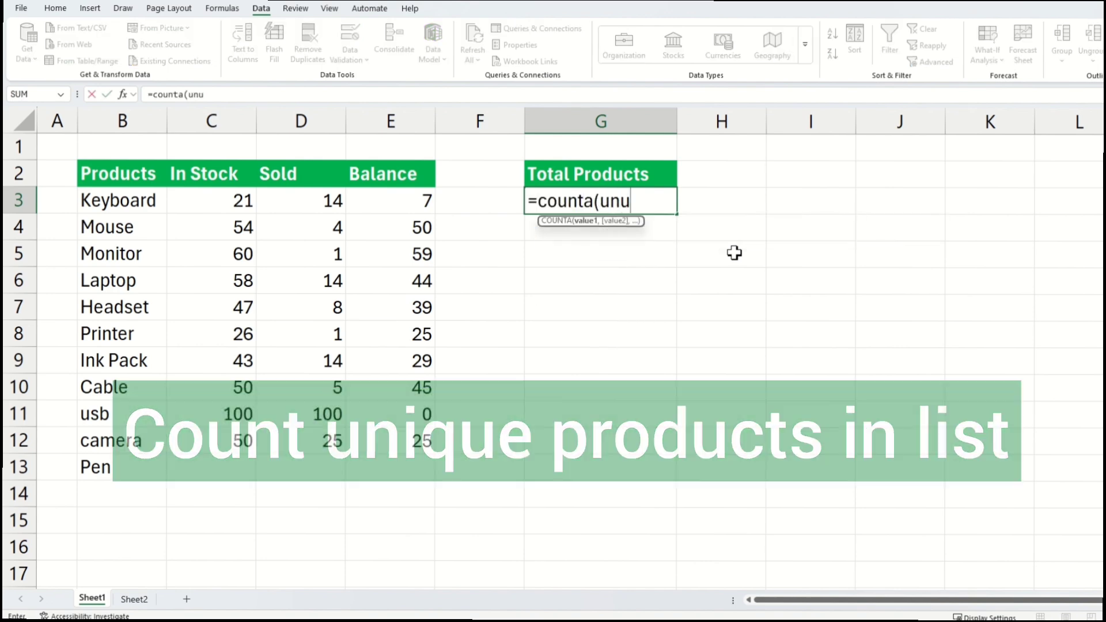
{"action": "type", "text": "que"}
{"action": "key", "text": "Tab"}
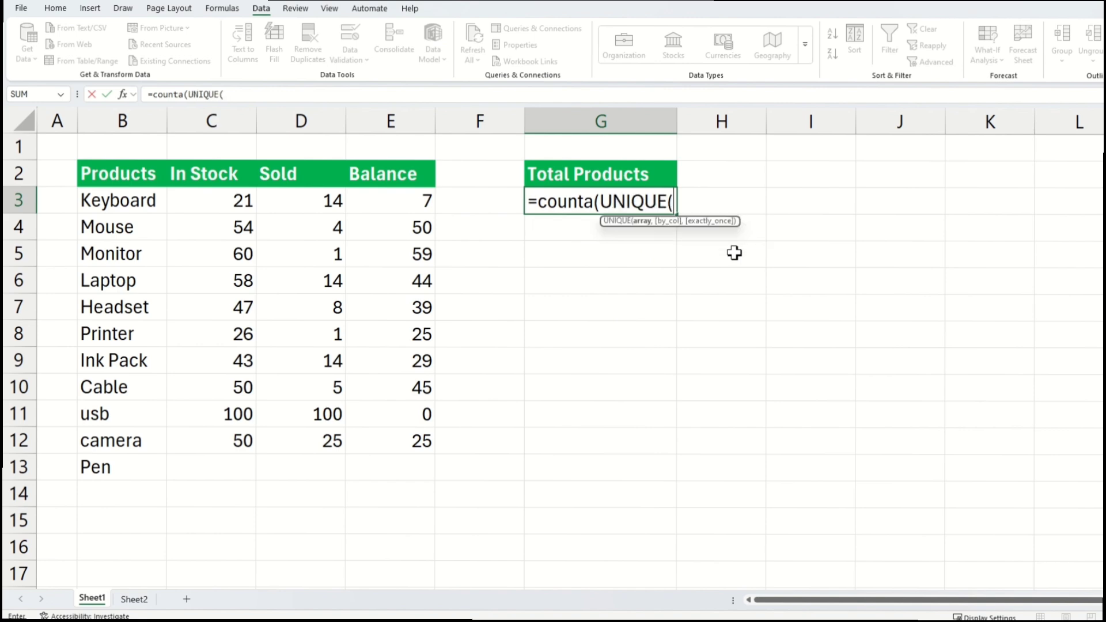
{"action": "left_click_drag", "start_coordinate": [92, 202], "coordinate": [99, 551]}
{"action": "type", "text": "))"}
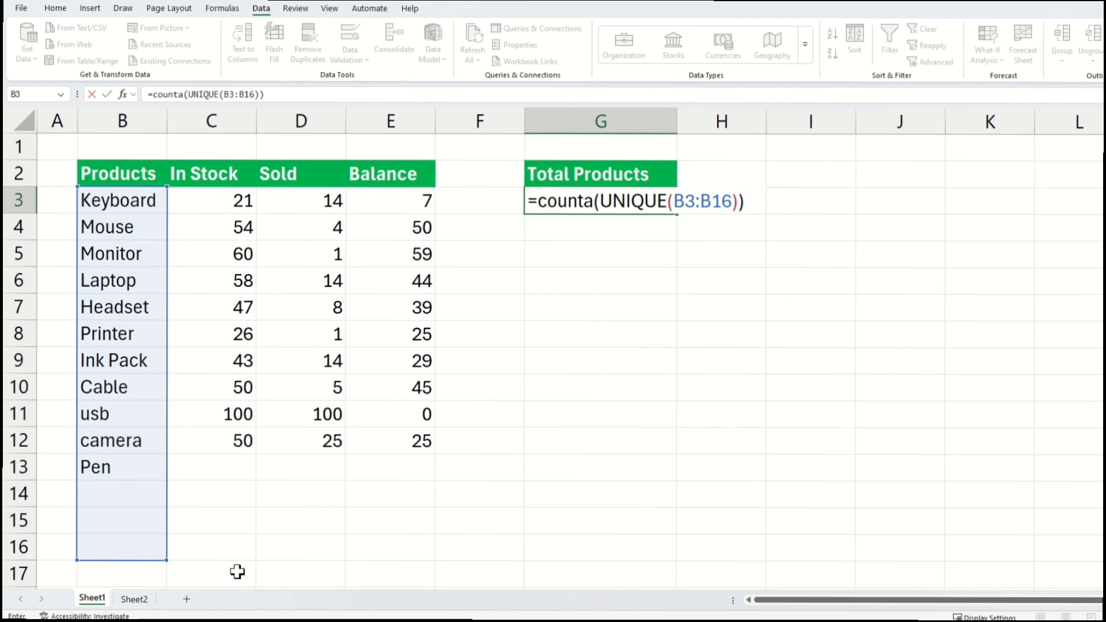
{"action": "key", "text": "Return"}
Add a dot operator after the colon of the range in the G3 formula, making it =COUNTA(UNIQUE(B3:.B16))
{"action": "key", "text": "Up"}
{"action": "key", "text": "F2"}
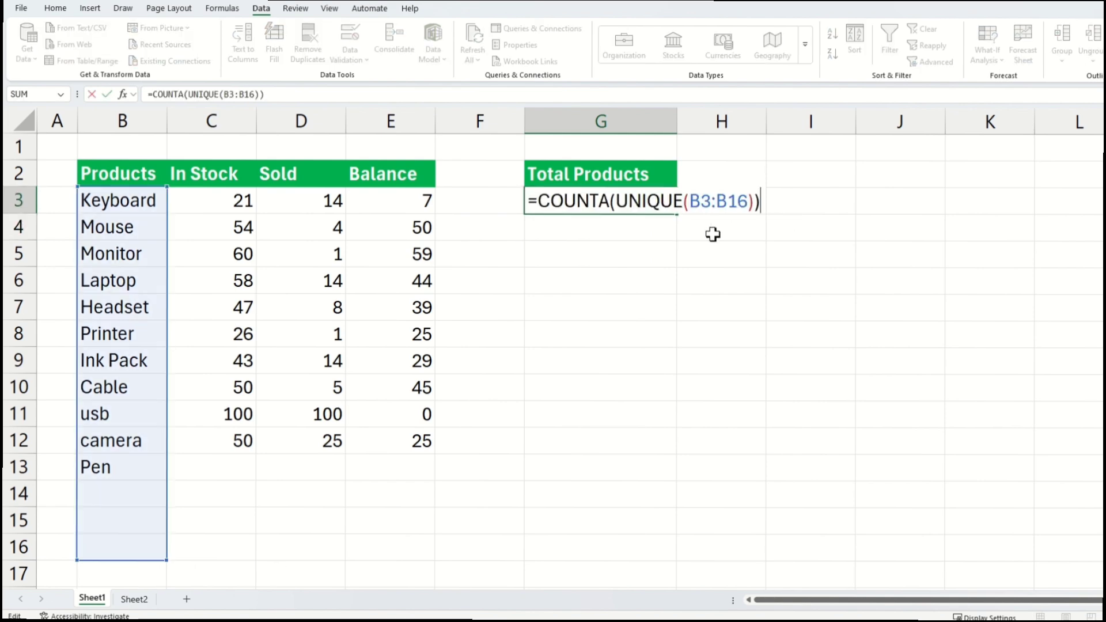
{"action": "left_click", "coordinate": [716, 200]}
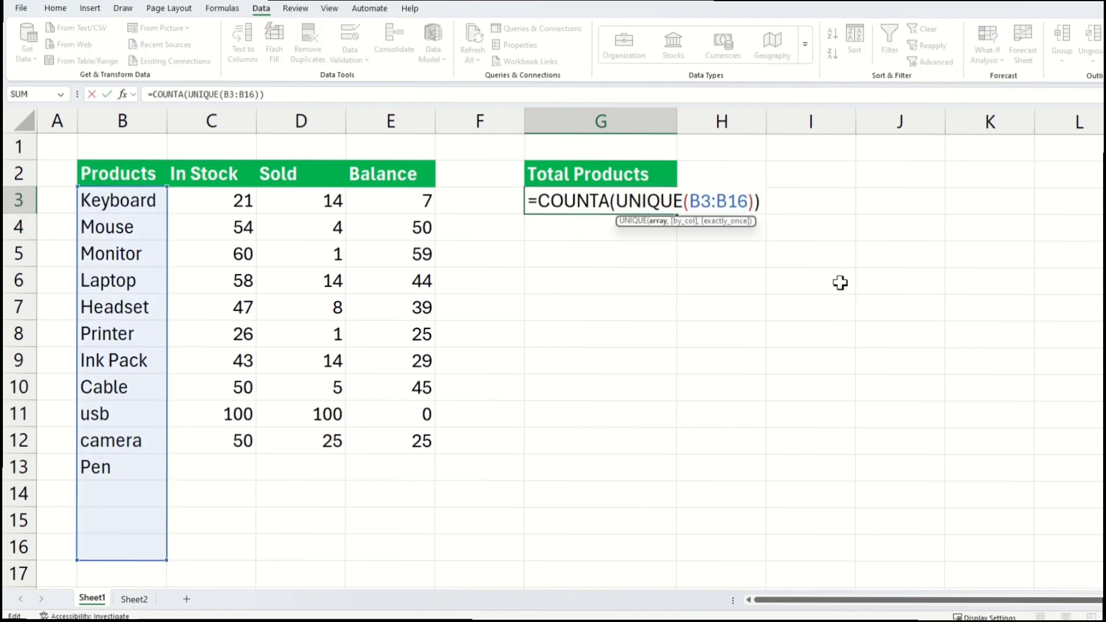
{"action": "type", "text": "."}
{"action": "key", "text": "Return"}
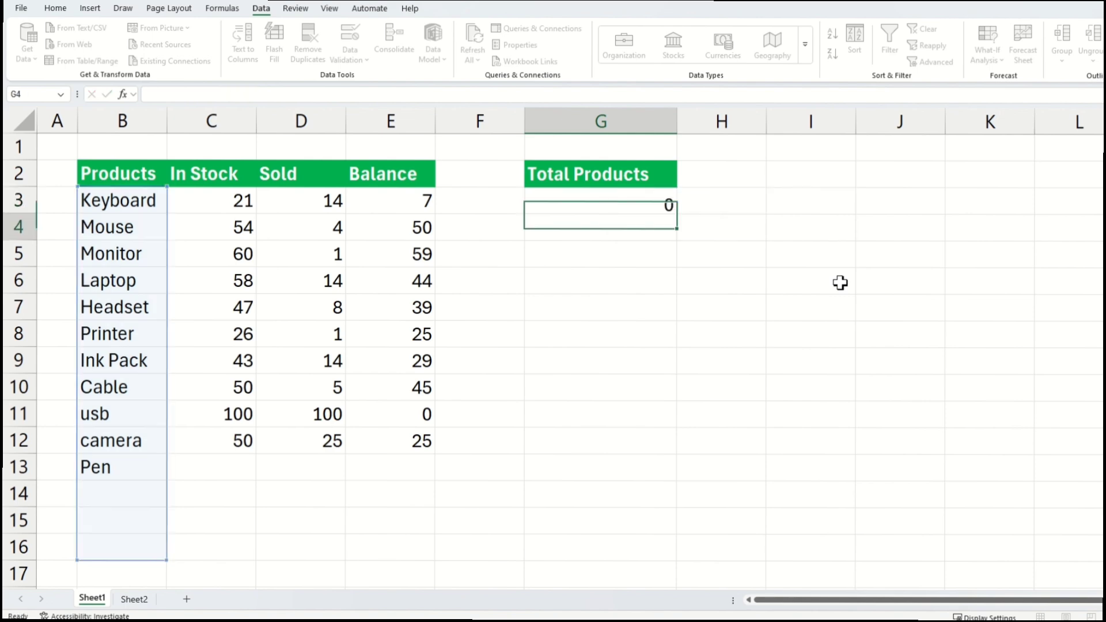